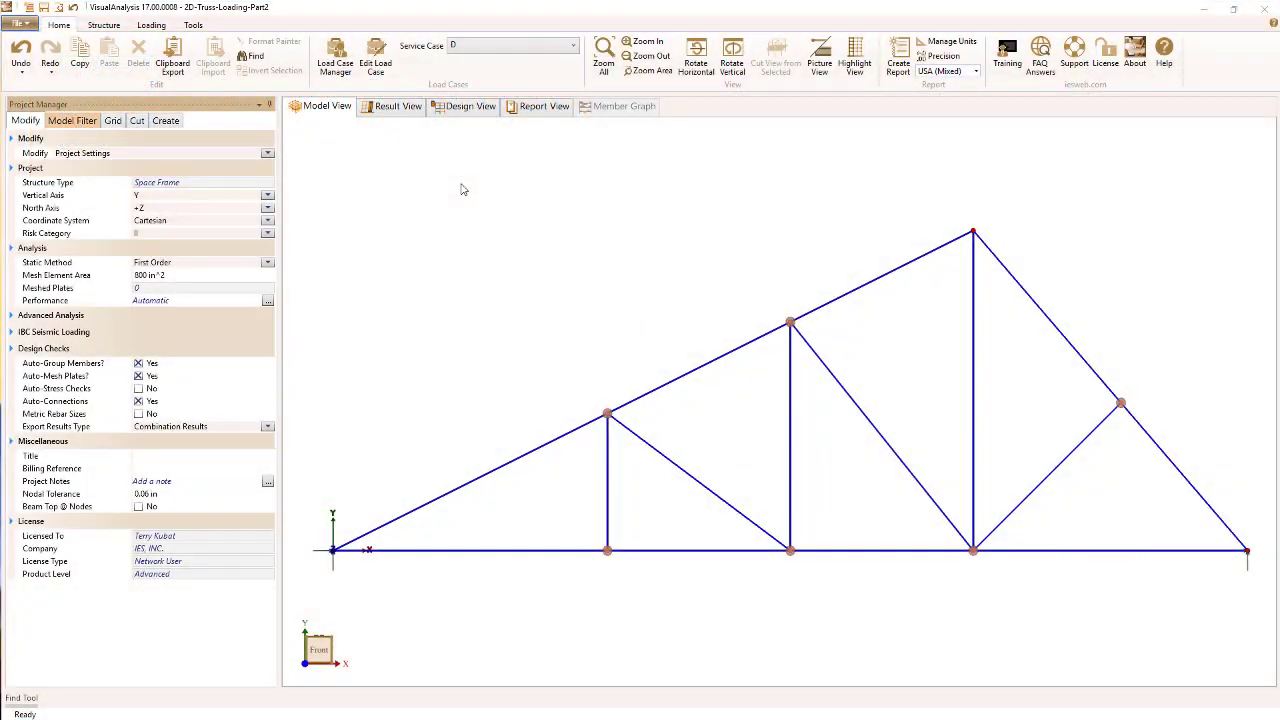
Keep dead load case D as the active service case
click(493, 45)
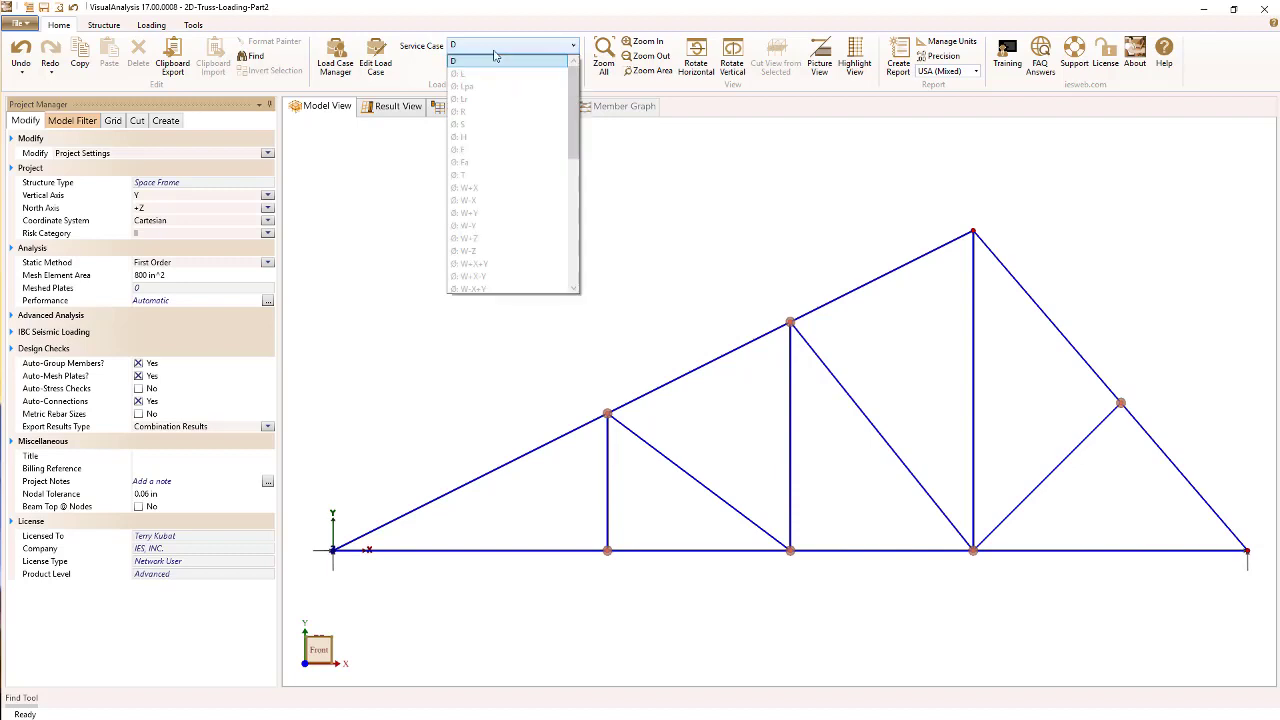
scroll(501, 86, down, 6)
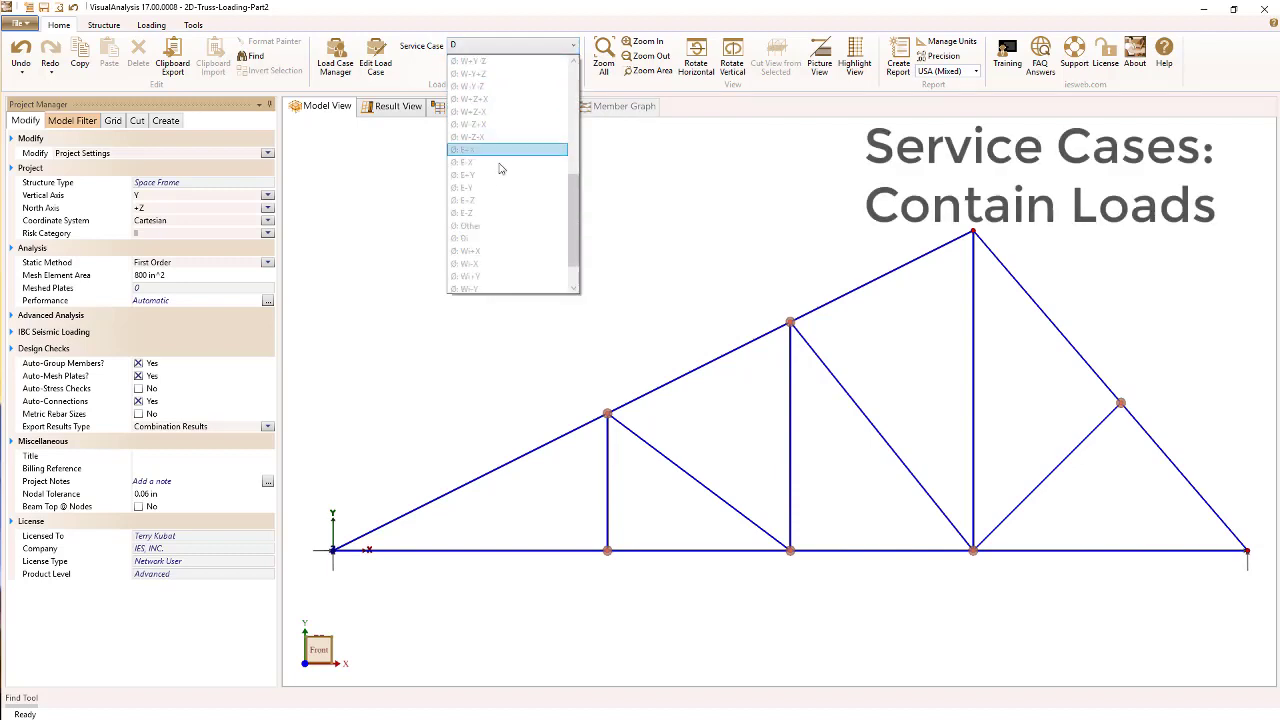
scroll(500, 205, up, 5)
click(378, 207)
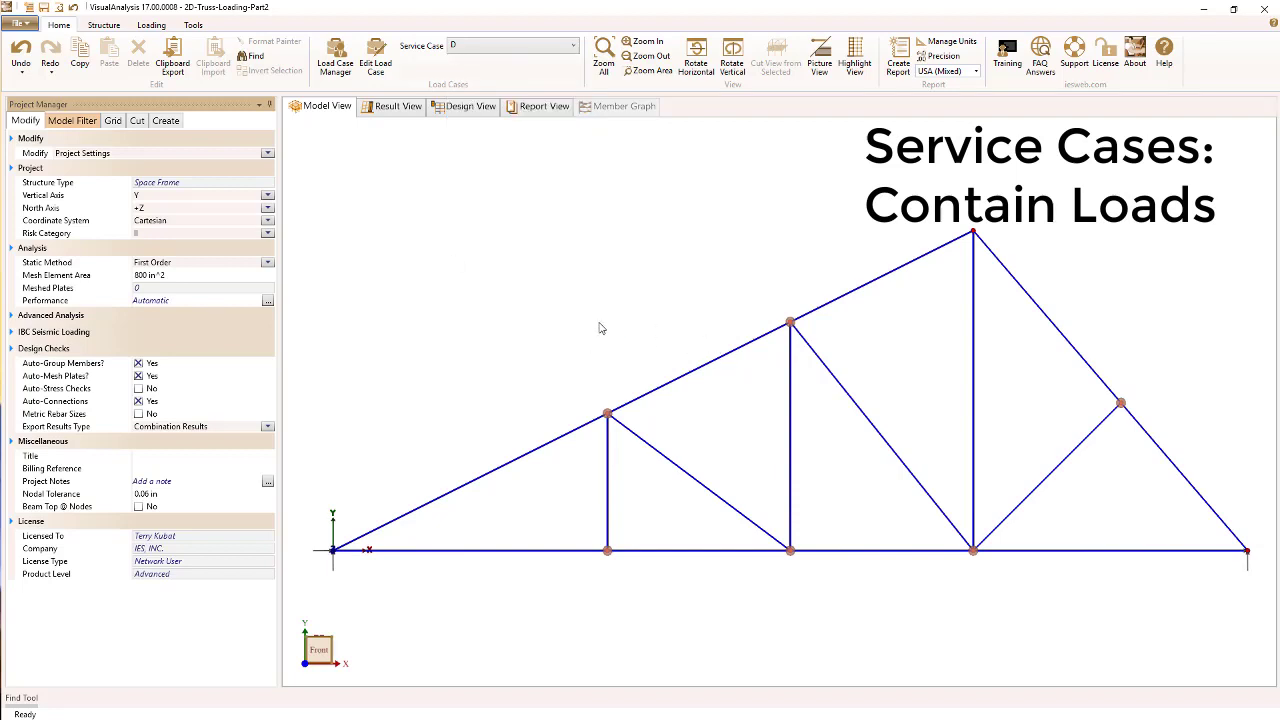
Turn on Show empty cases? for service cases in the Load Case Manager
click(343, 63)
click(358, 176)
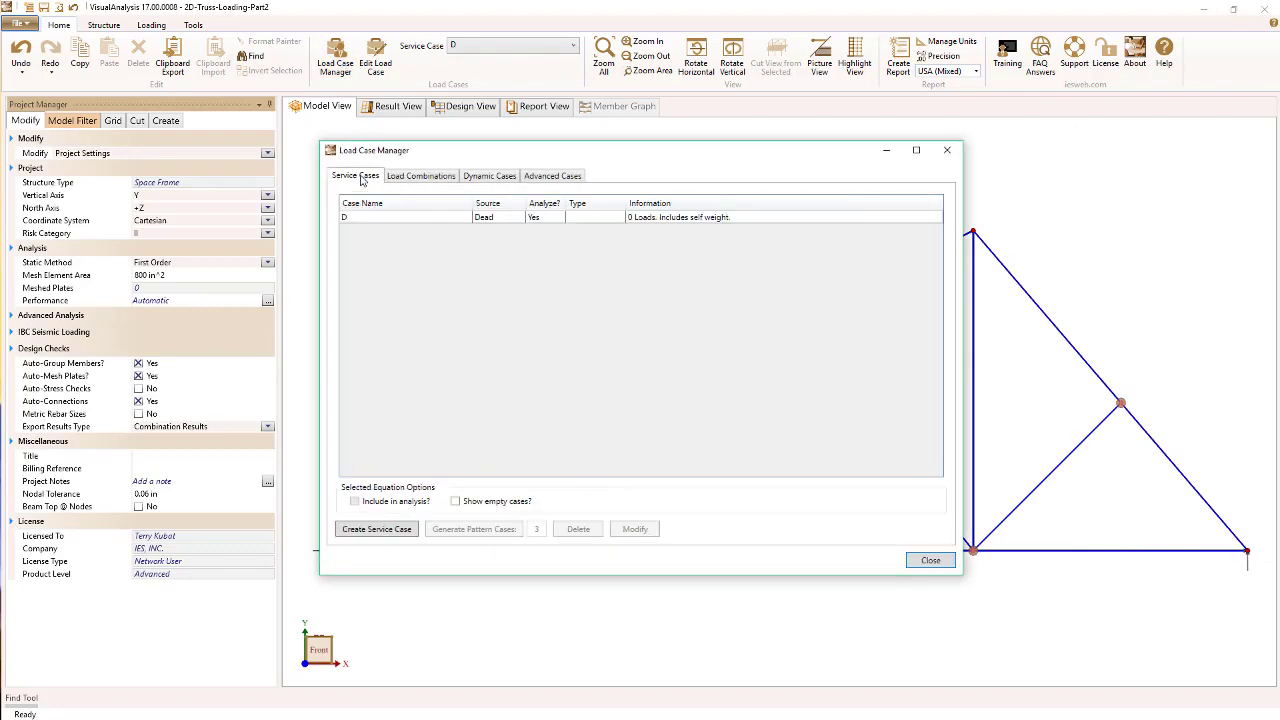
click(456, 501)
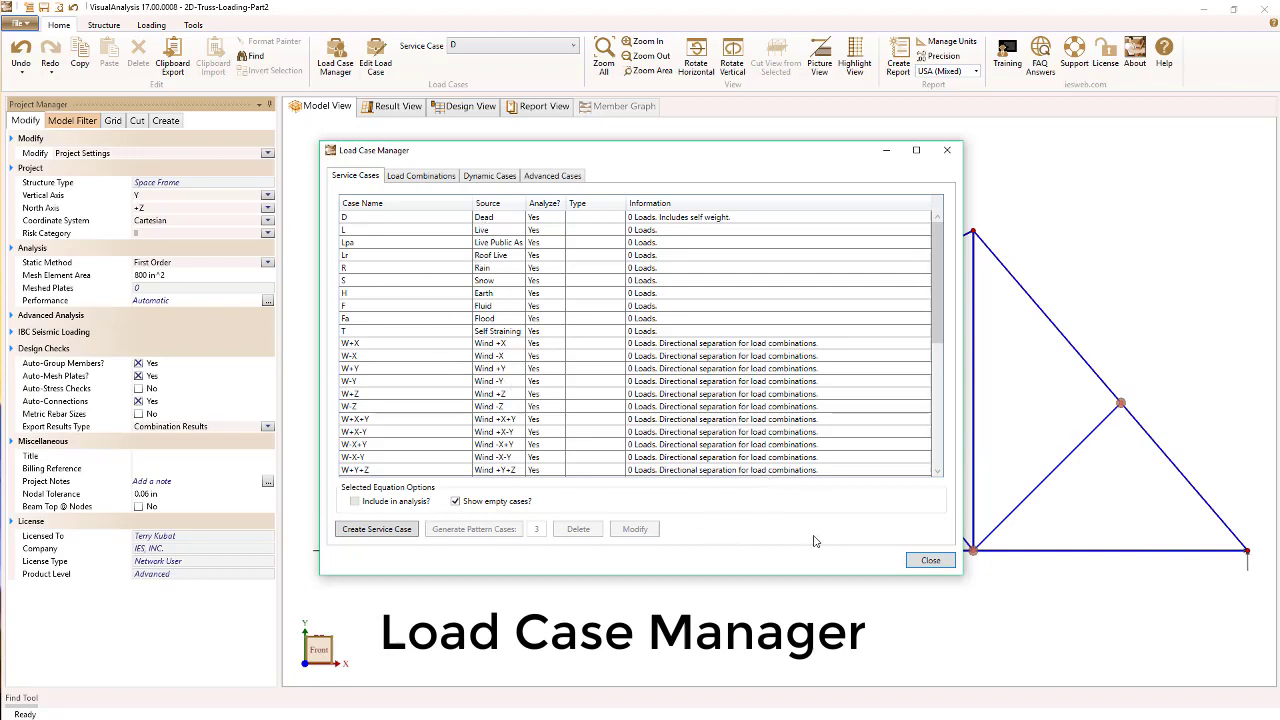
click(924, 563)
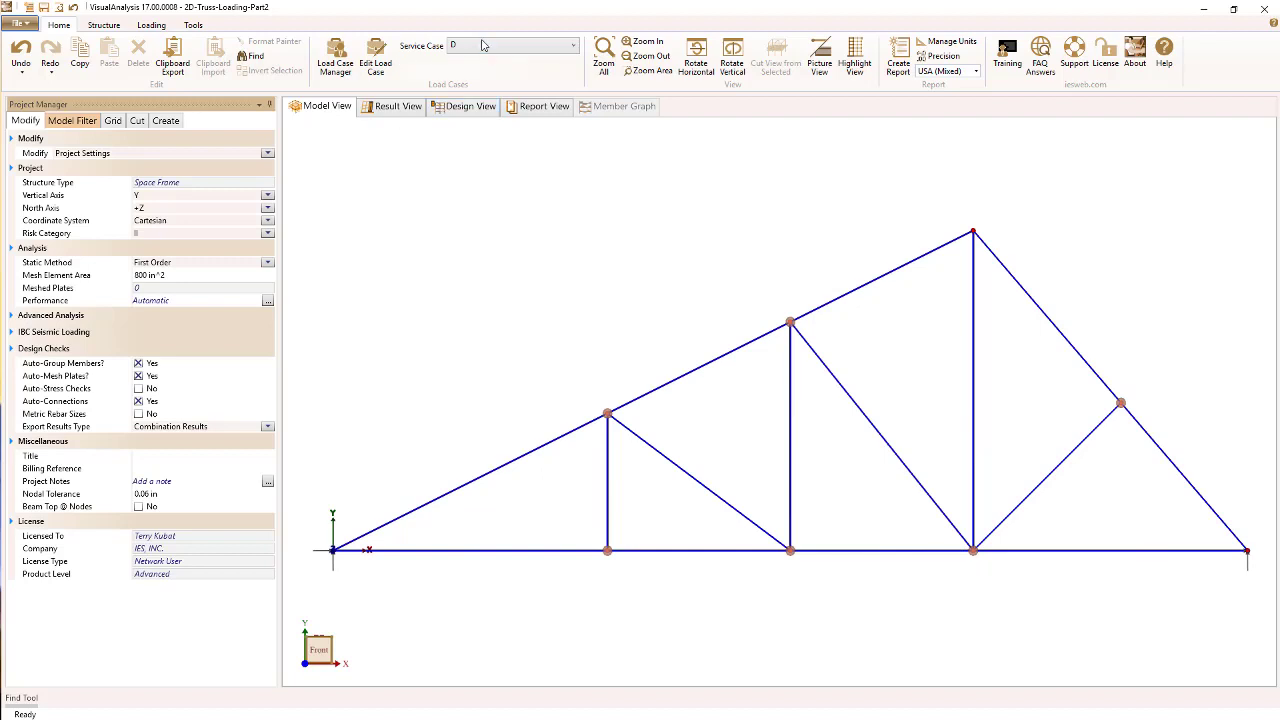
click(383, 52)
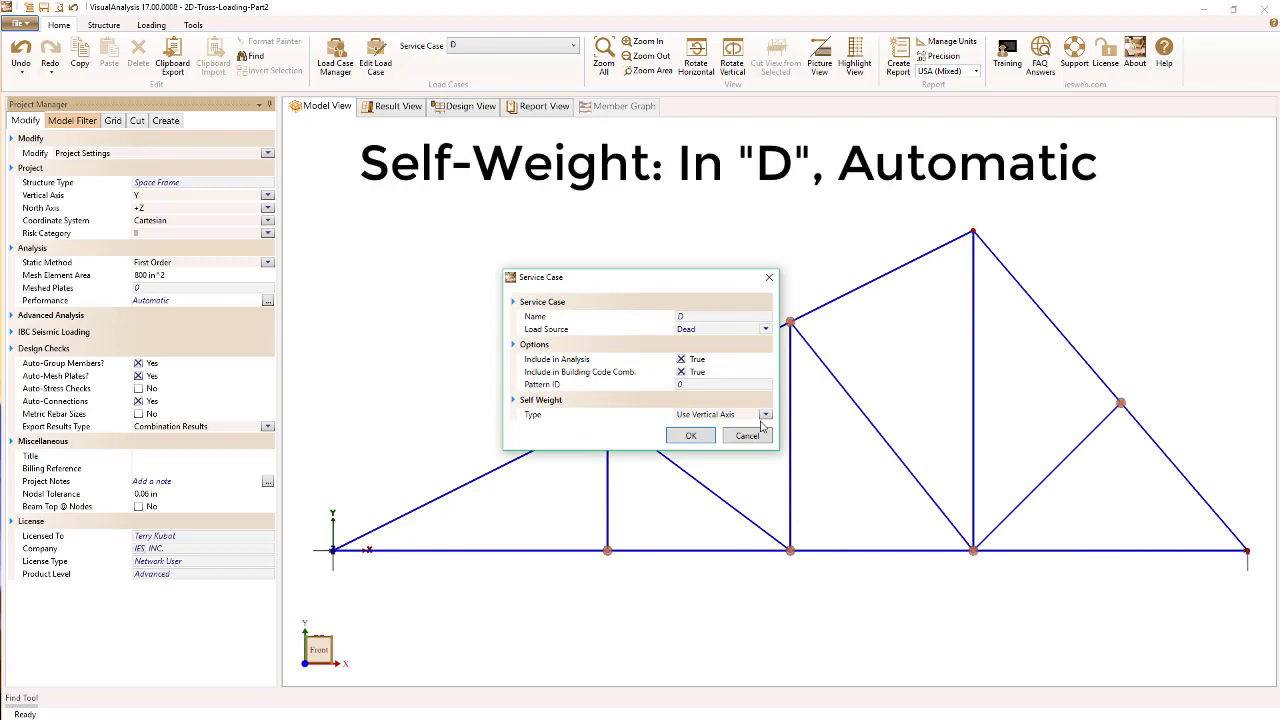
click(765, 414)
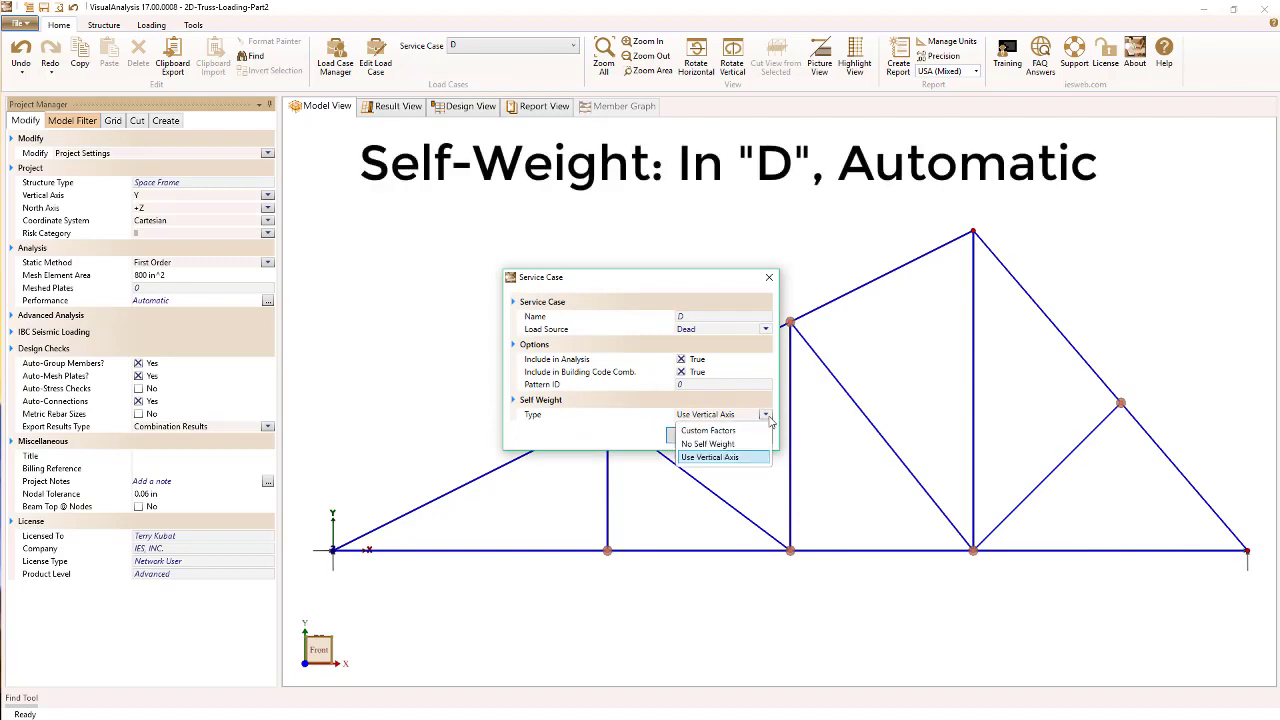
click(730, 460)
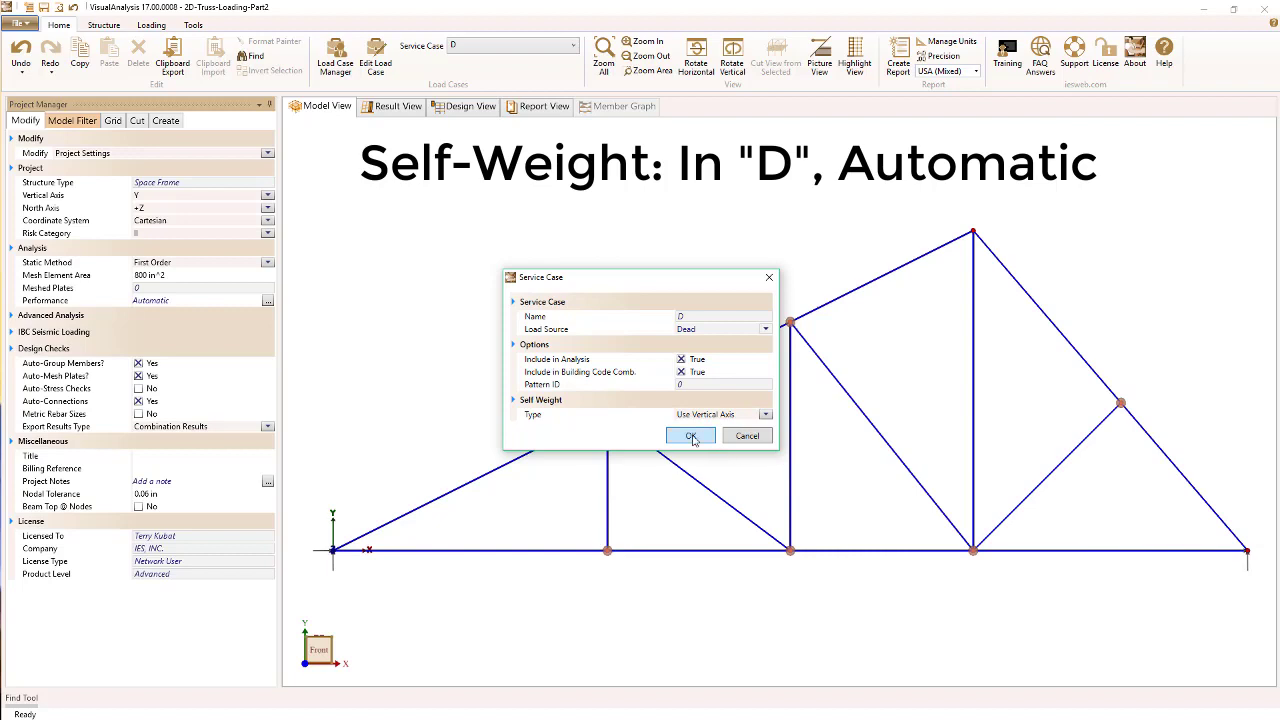
click(708, 440)
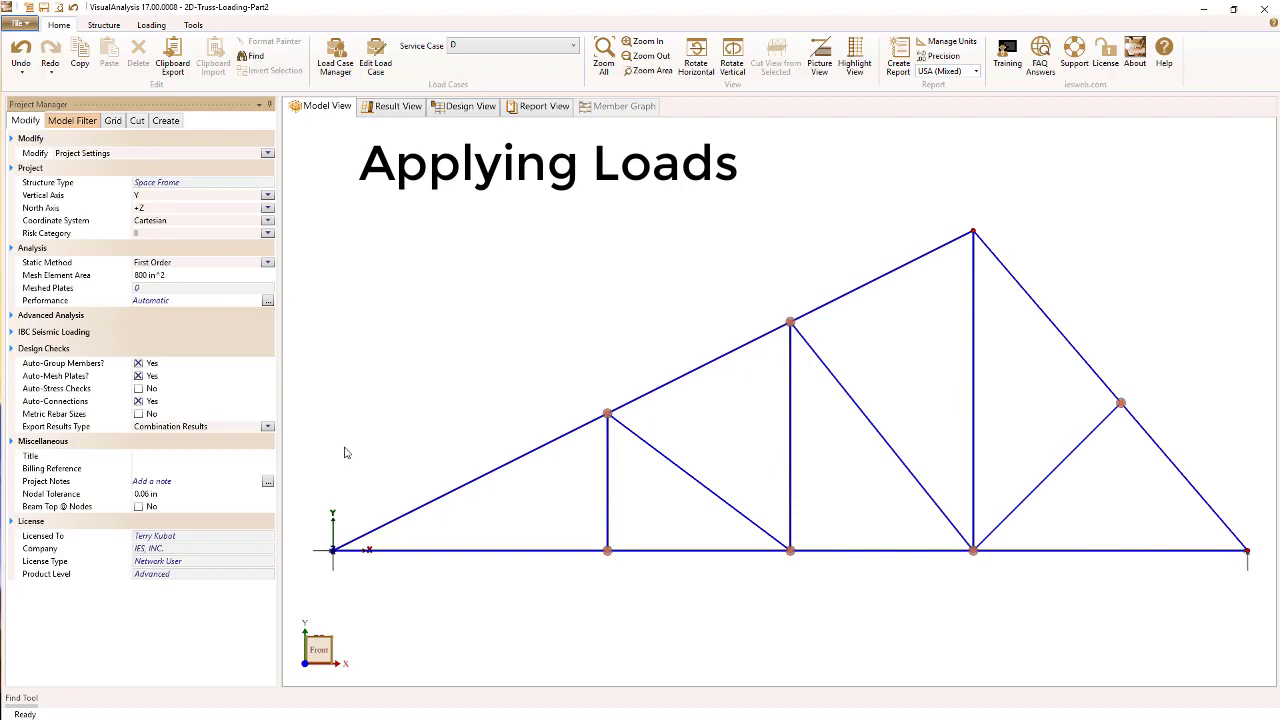
With case D active, select the left and right top chords and the bottom chord
click(491, 46)
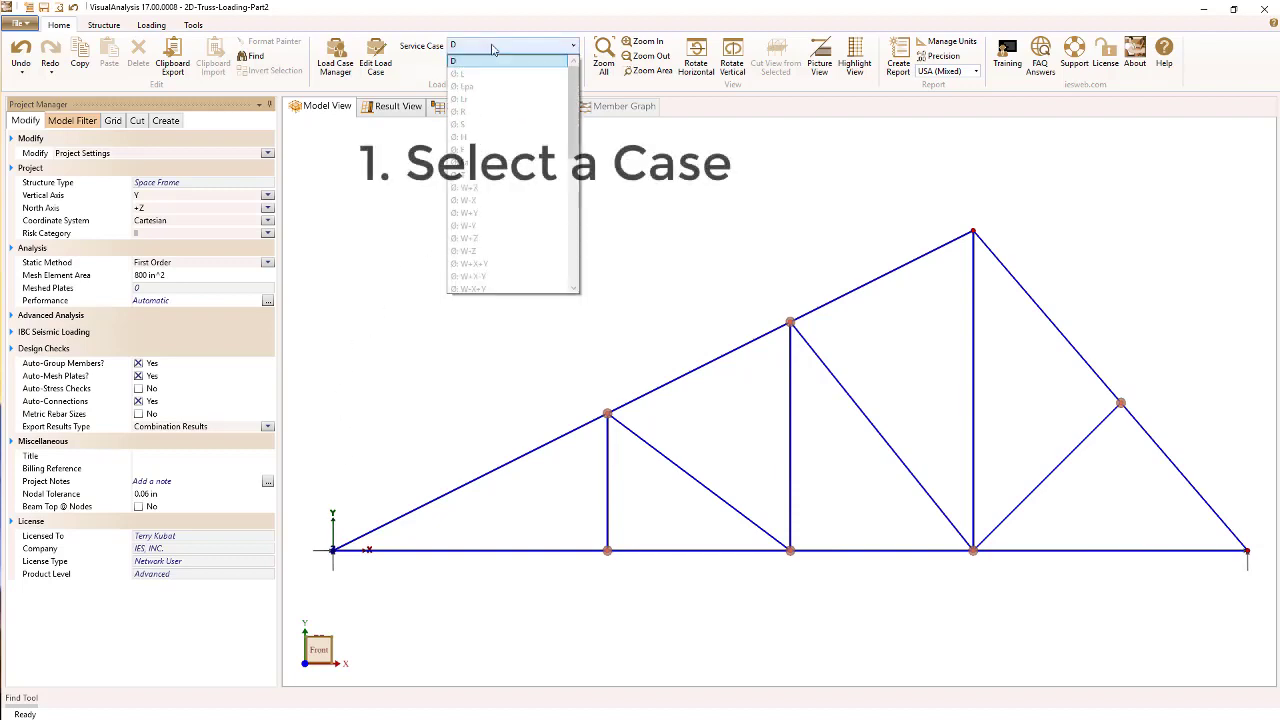
click(491, 46)
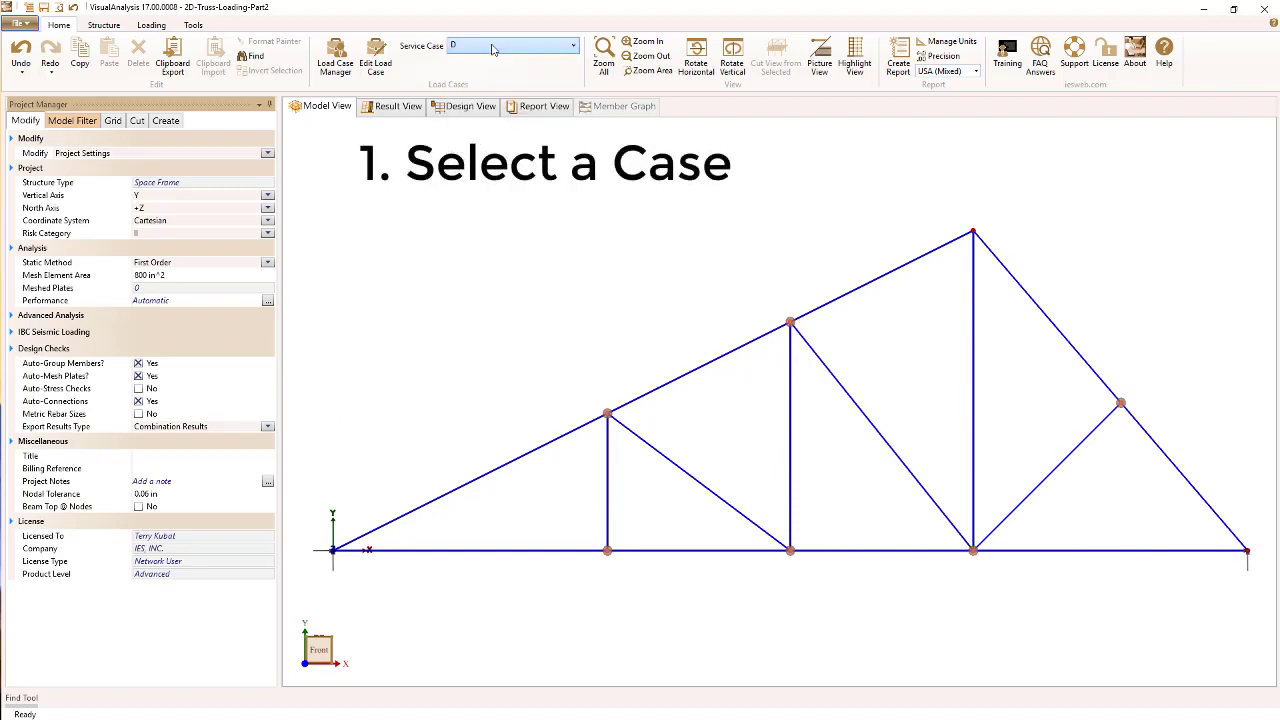
double_click(693, 374)
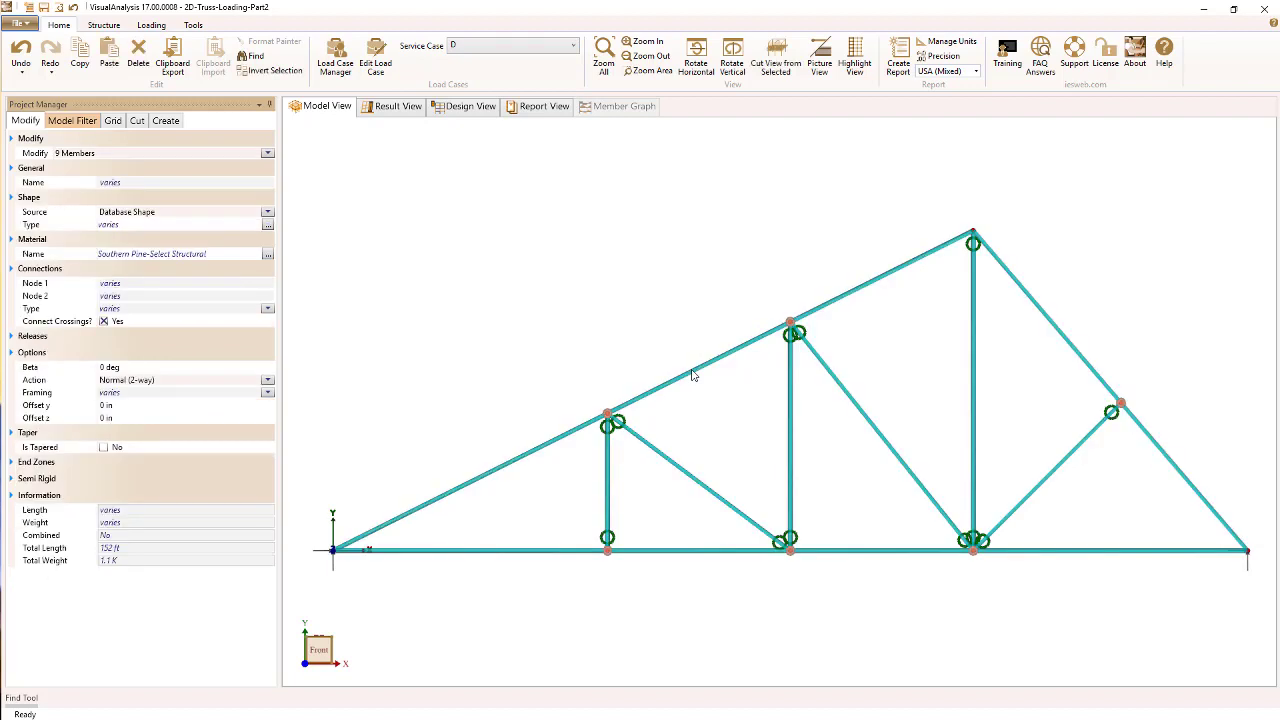
click(693, 374)
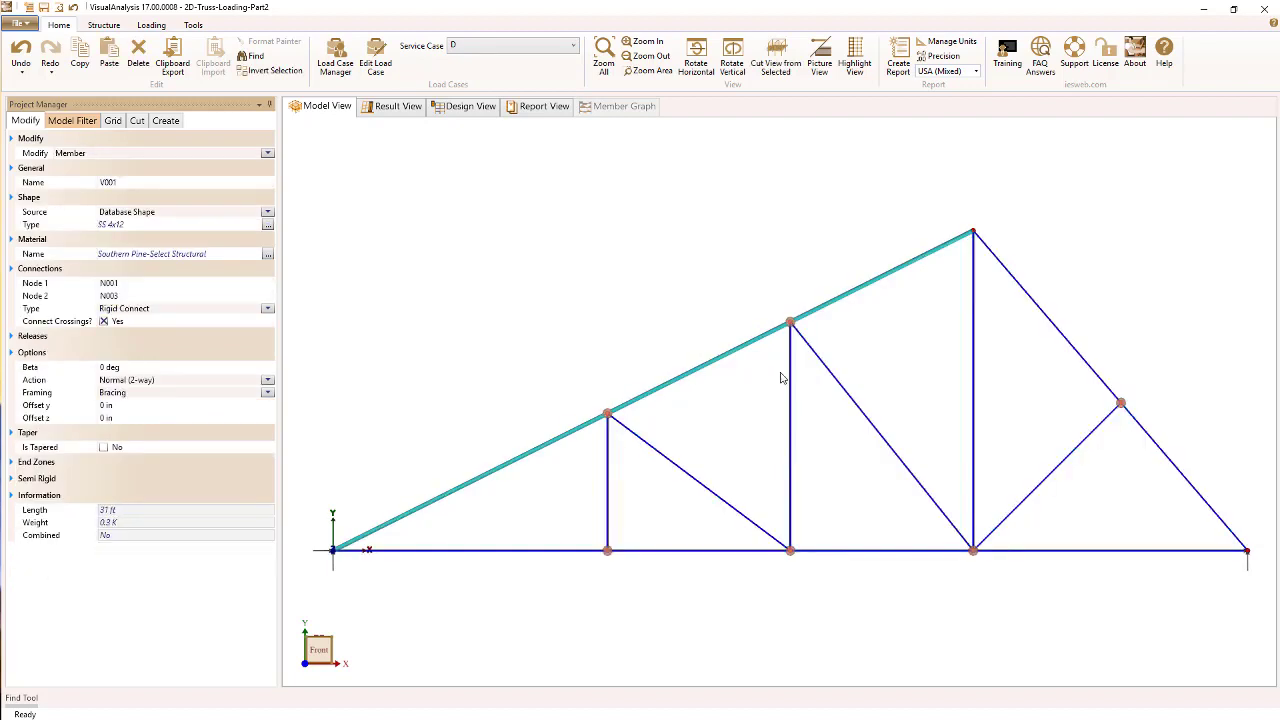
ctrl+click(1078, 373)
ctrl+click(832, 549)
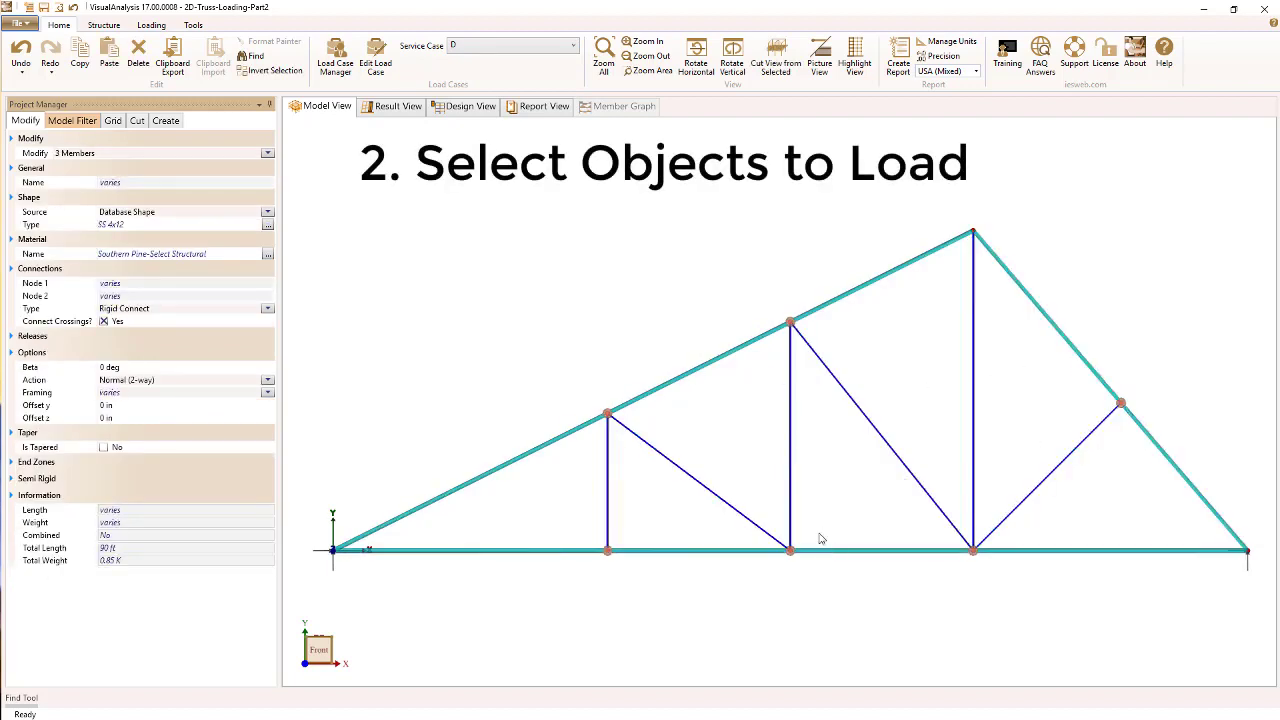
right_click(622, 306)
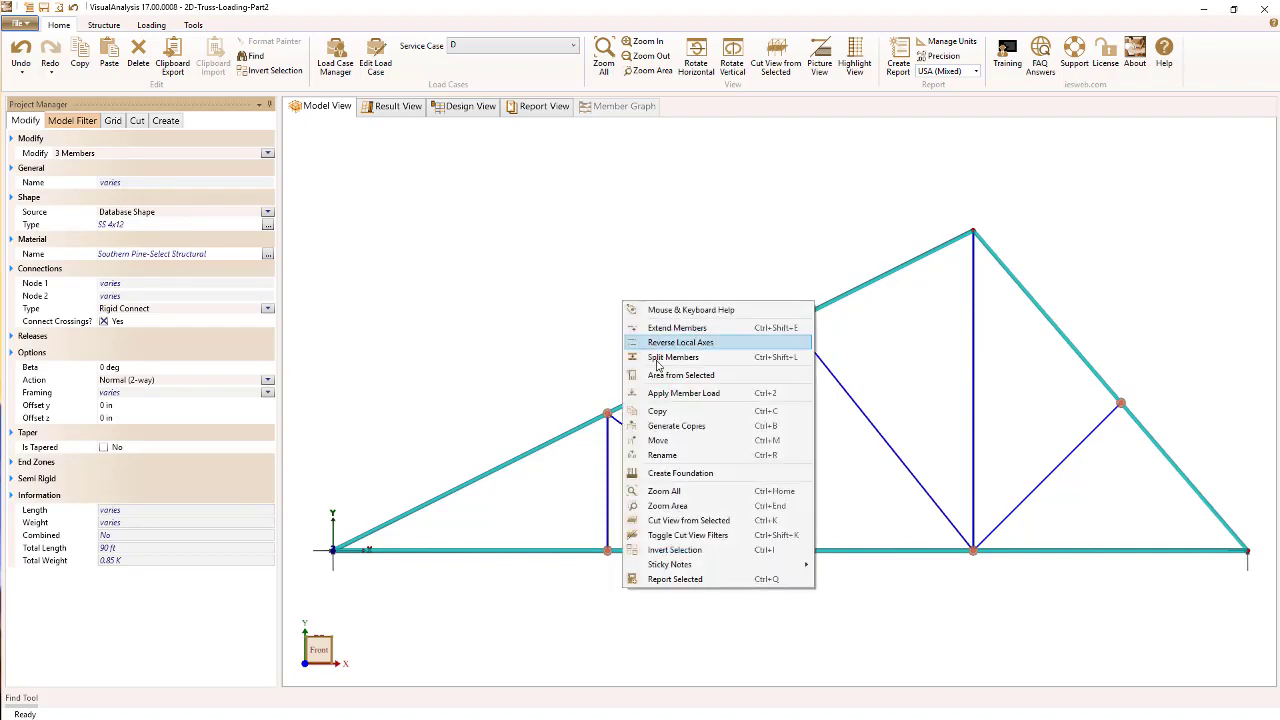
Load the three selected chords with a uniform Force Y load of -20 lb/ft
click(672, 394)
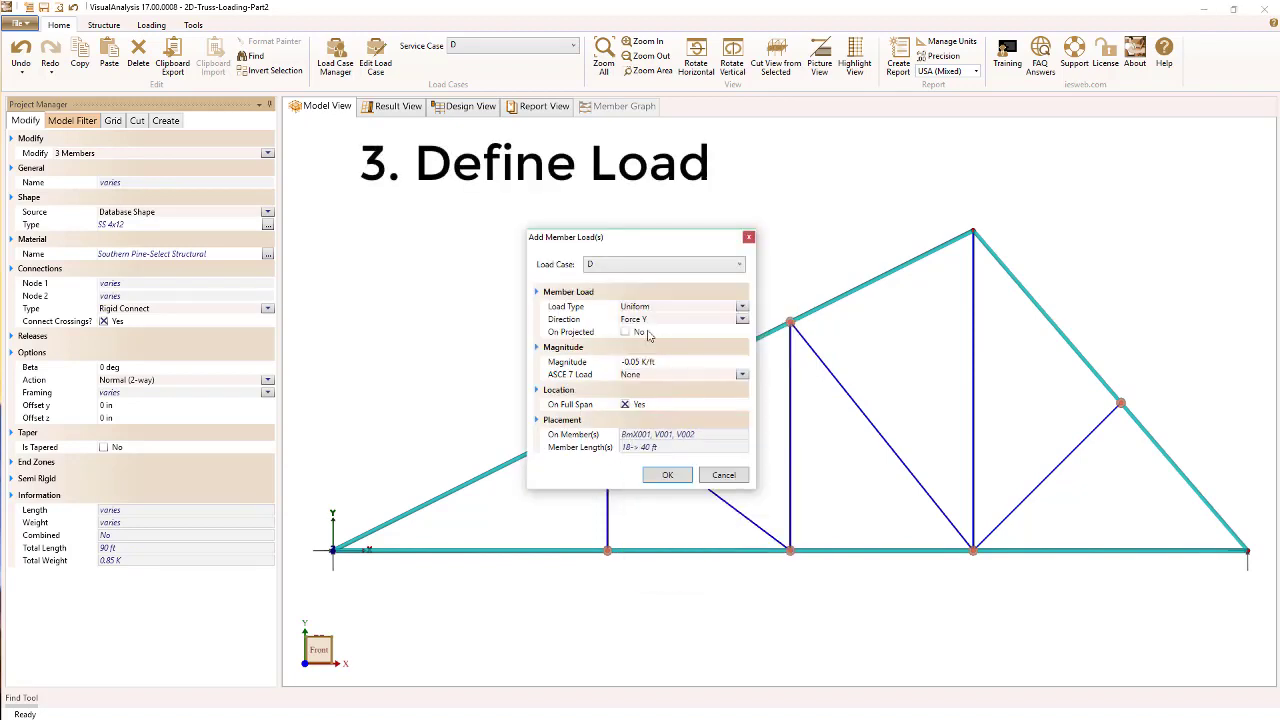
click(741, 319)
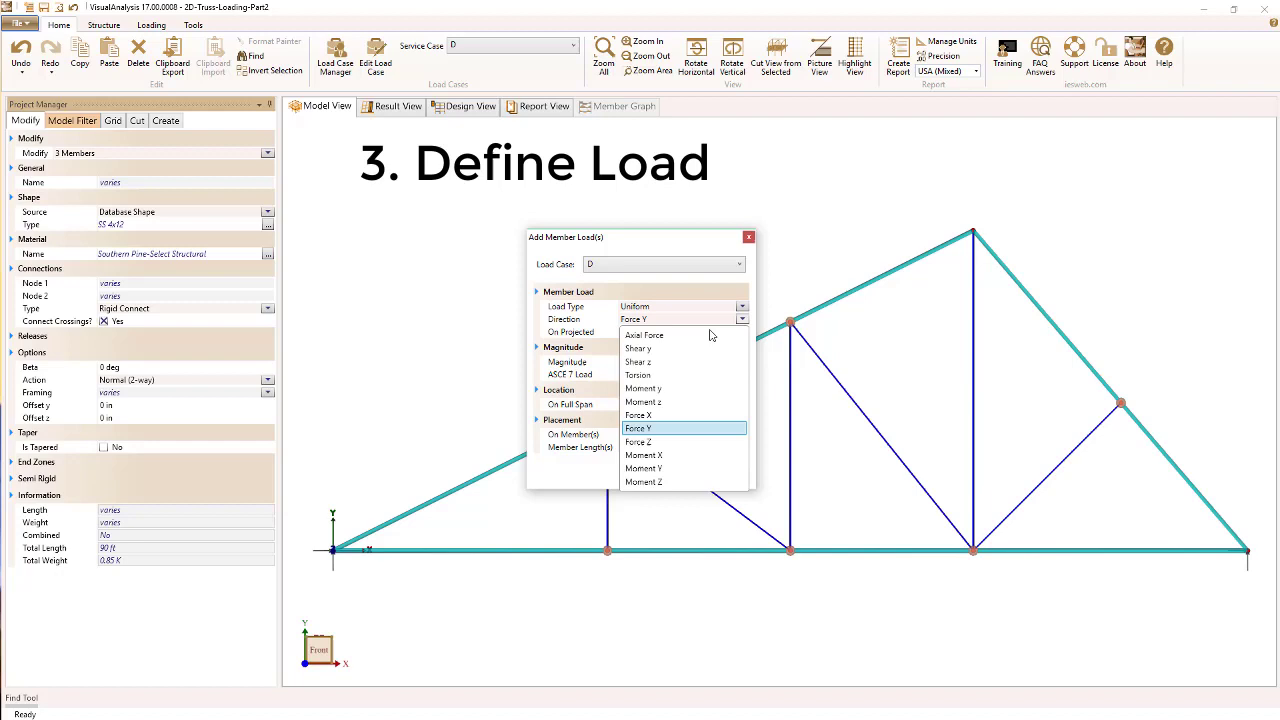
click(650, 430)
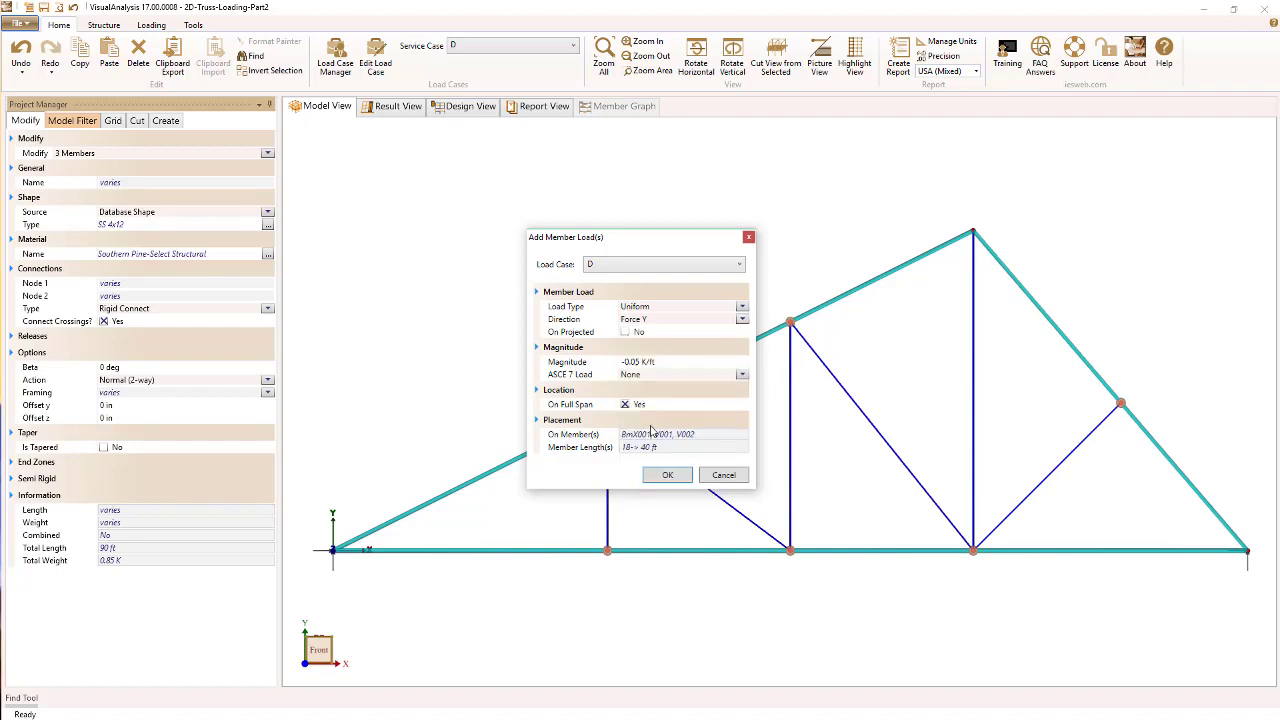
click(648, 361)
click(664, 359)
key(ctrl+a)
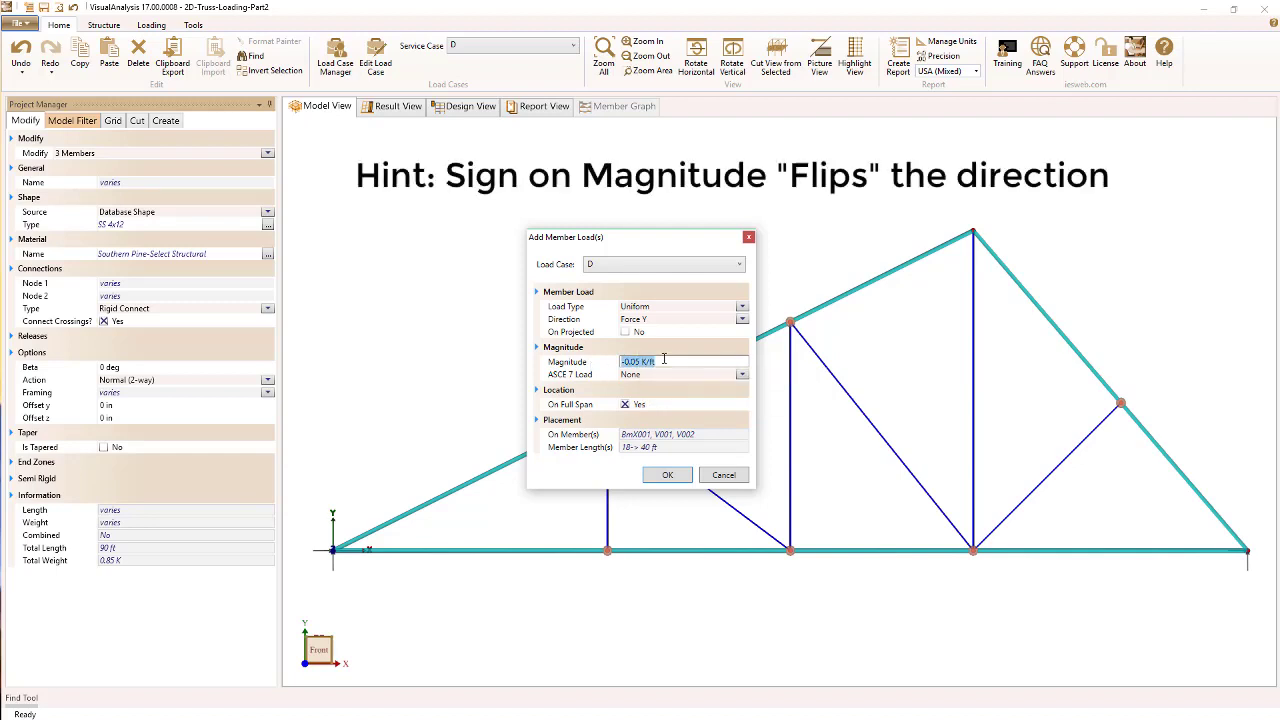
text(-0.)
key(BackSpace)
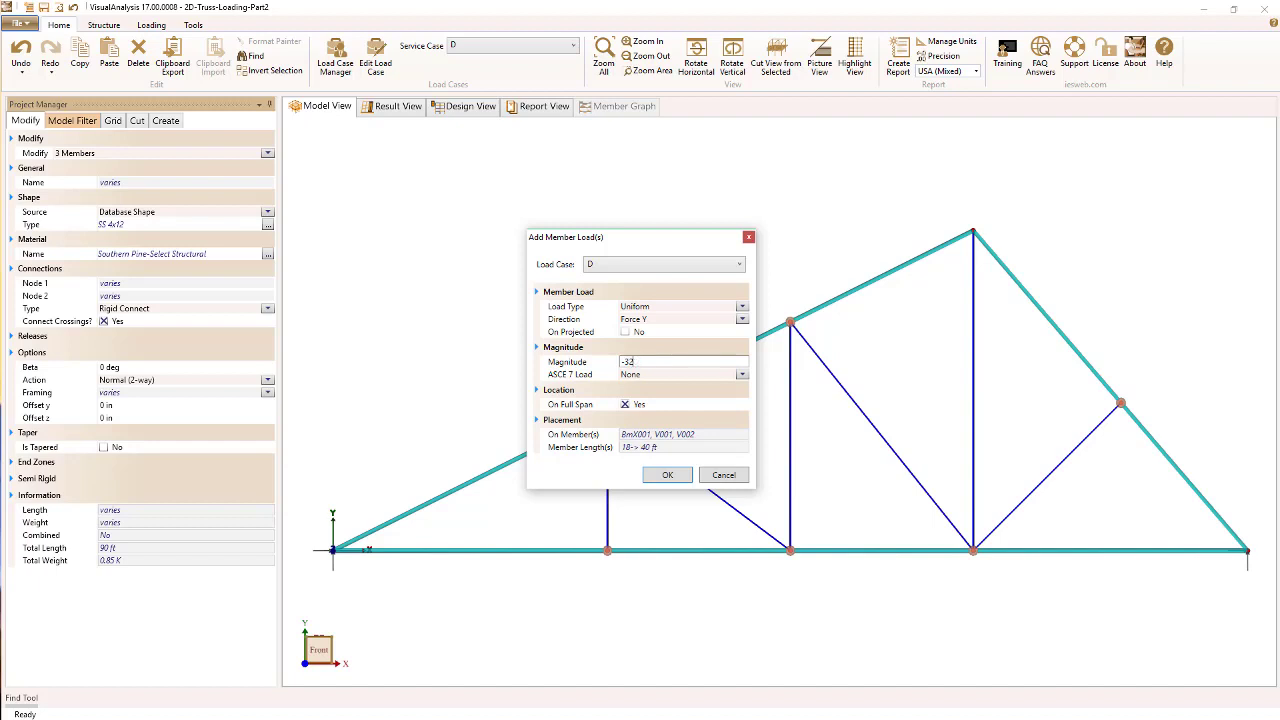
text(20 lb/ft)
click(680, 478)
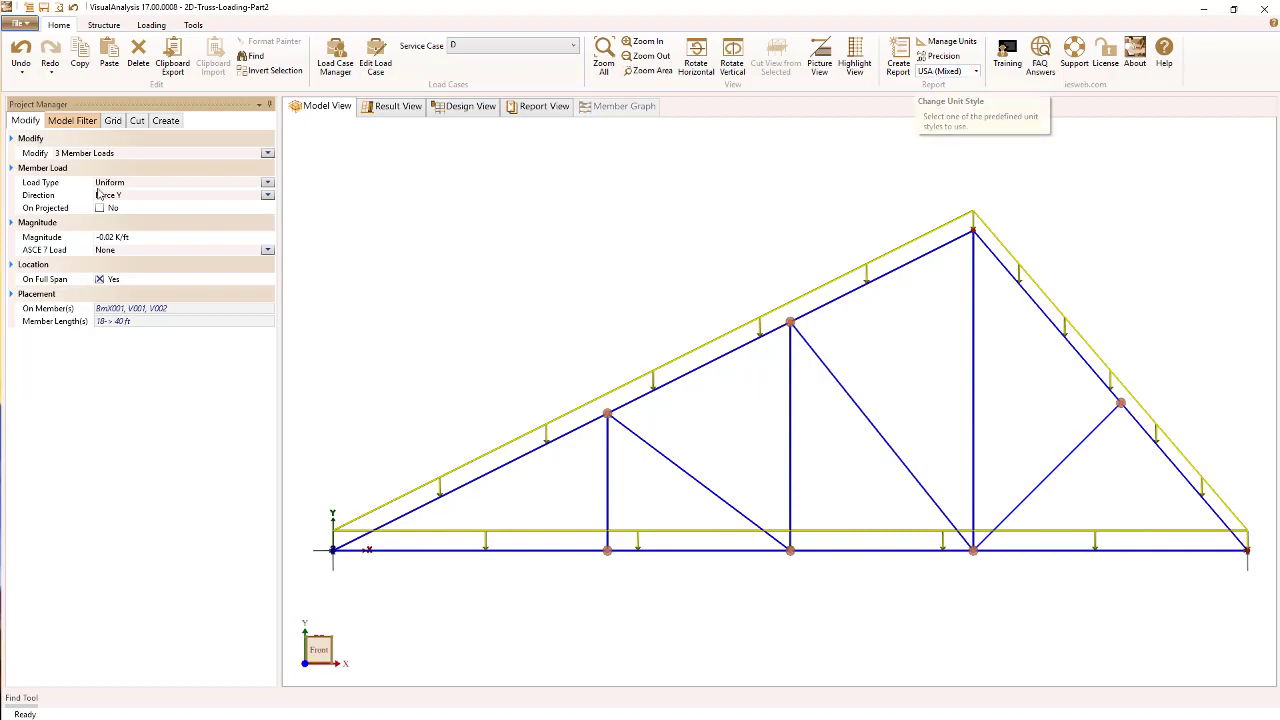
Show member local axes through the Model Filter, then hide them again
click(78, 126)
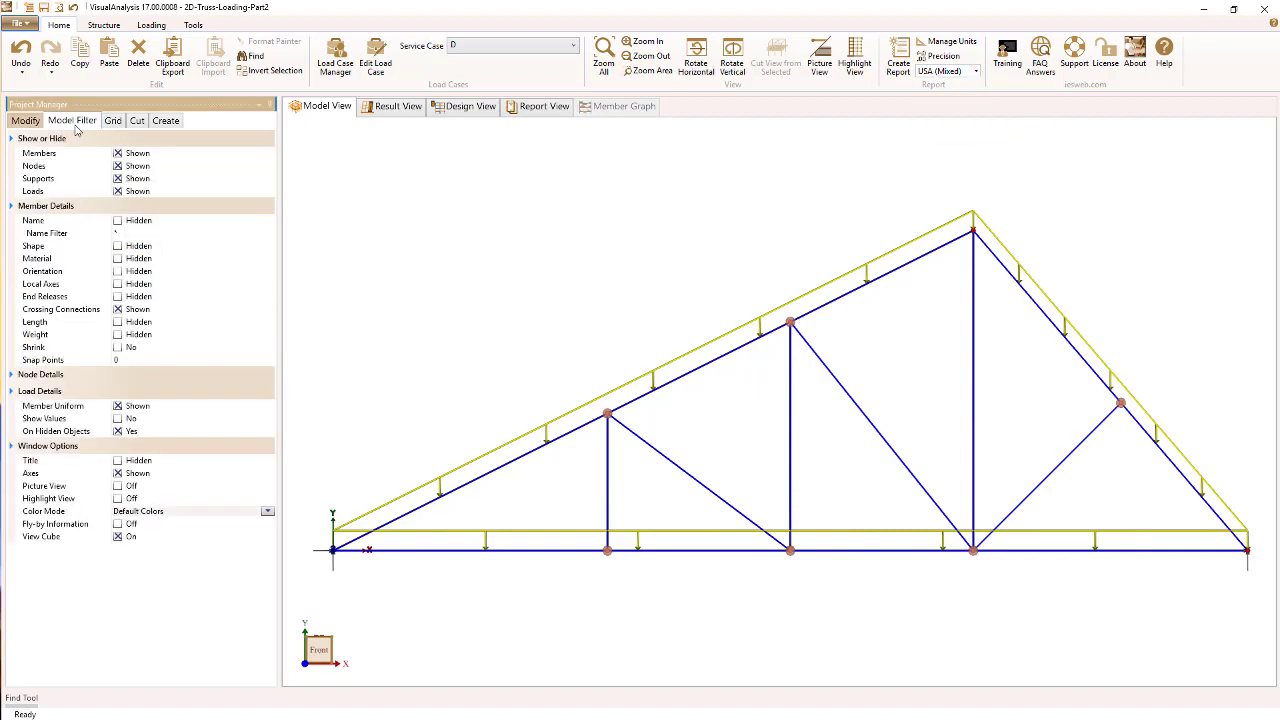
click(118, 284)
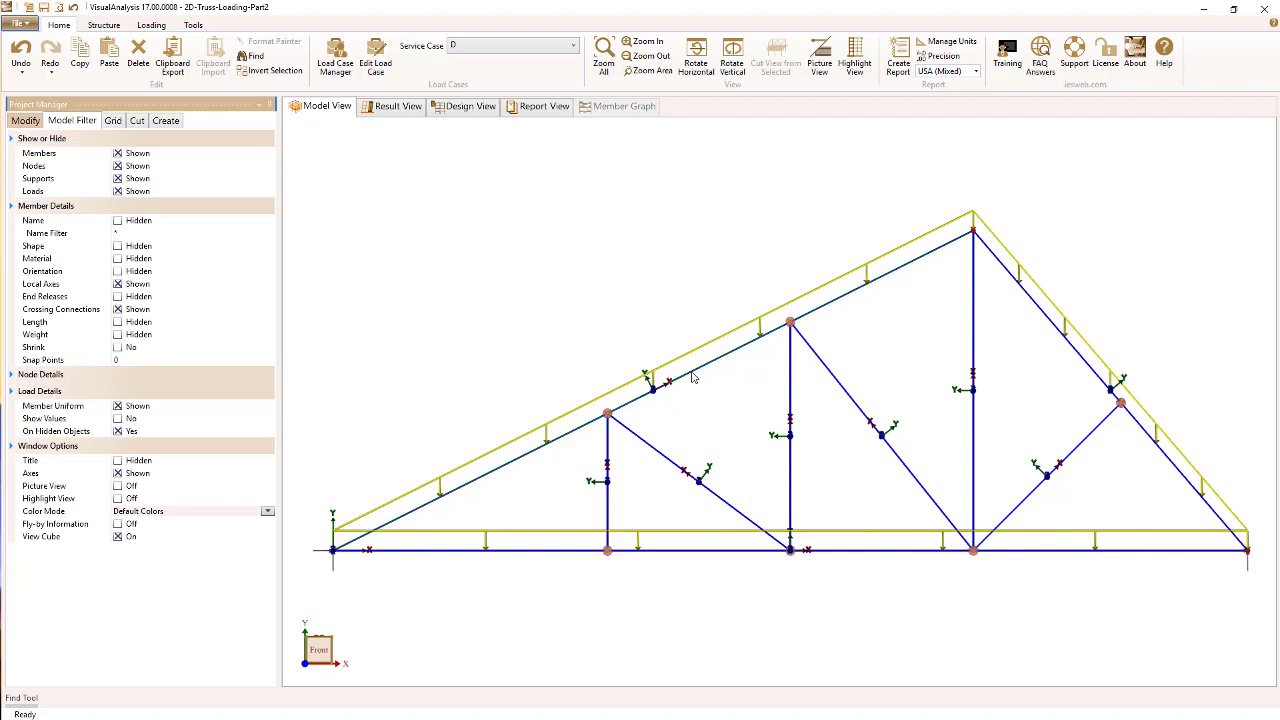
click(118, 284)
Switch the active service case to snow case S
click(479, 46)
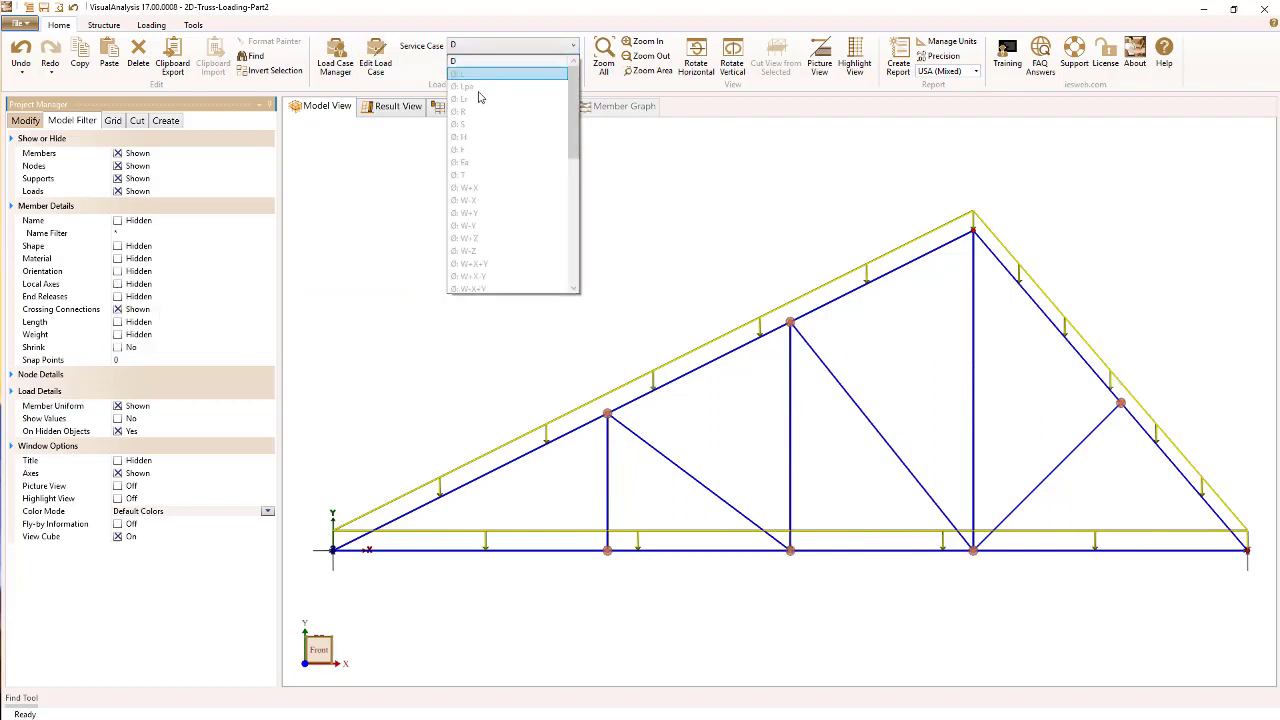
click(475, 127)
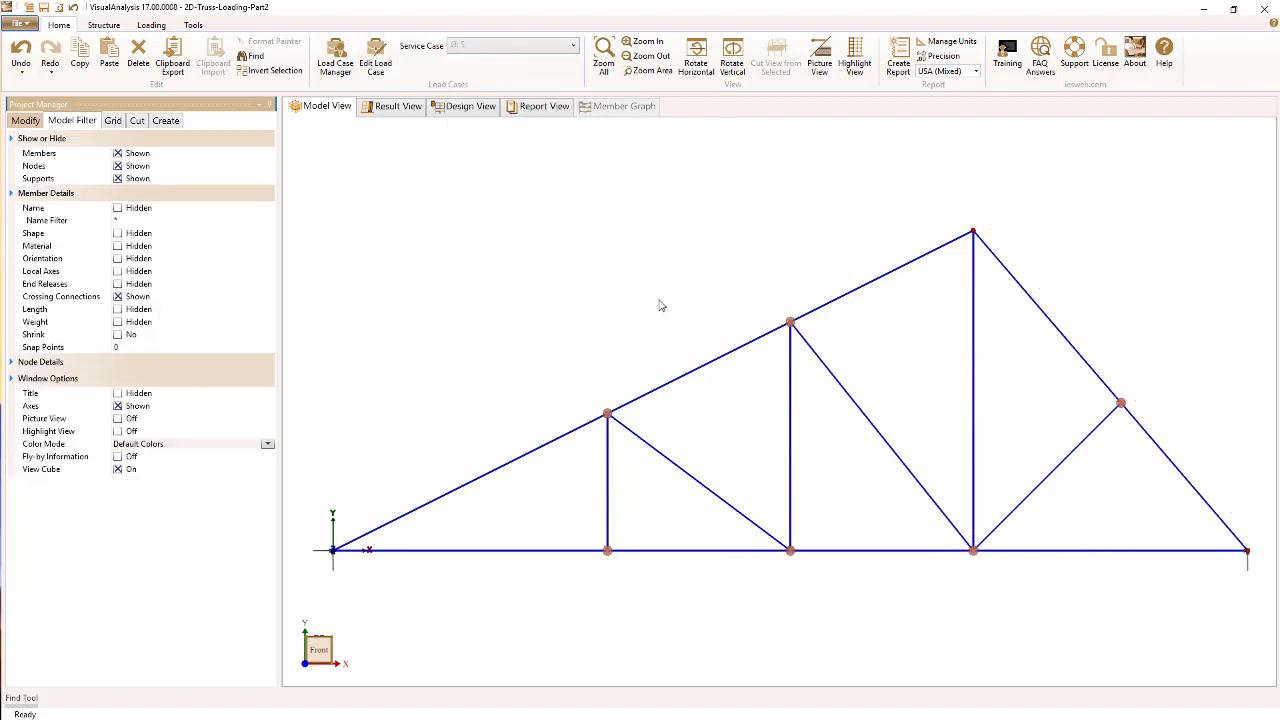
click(735, 352)
right_click(736, 351)
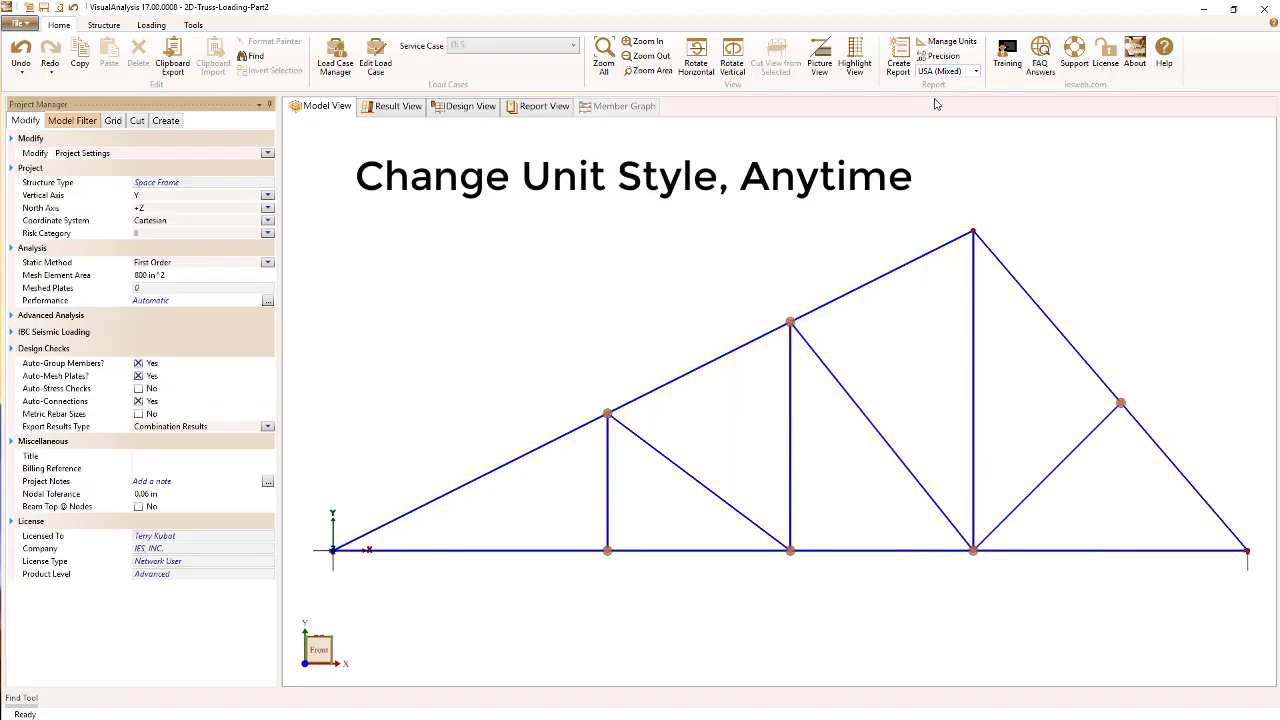
Change the unit style to Pounds & Feet and select left top chord V001
click(966, 72)
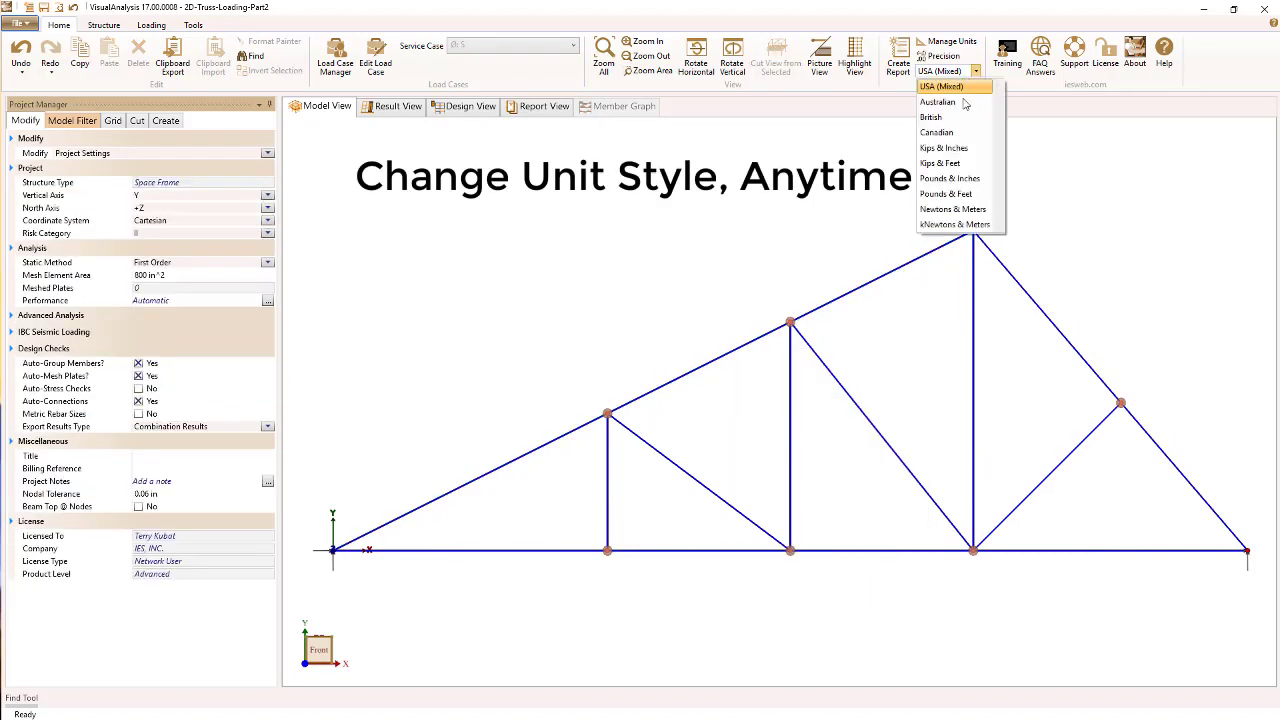
click(950, 194)
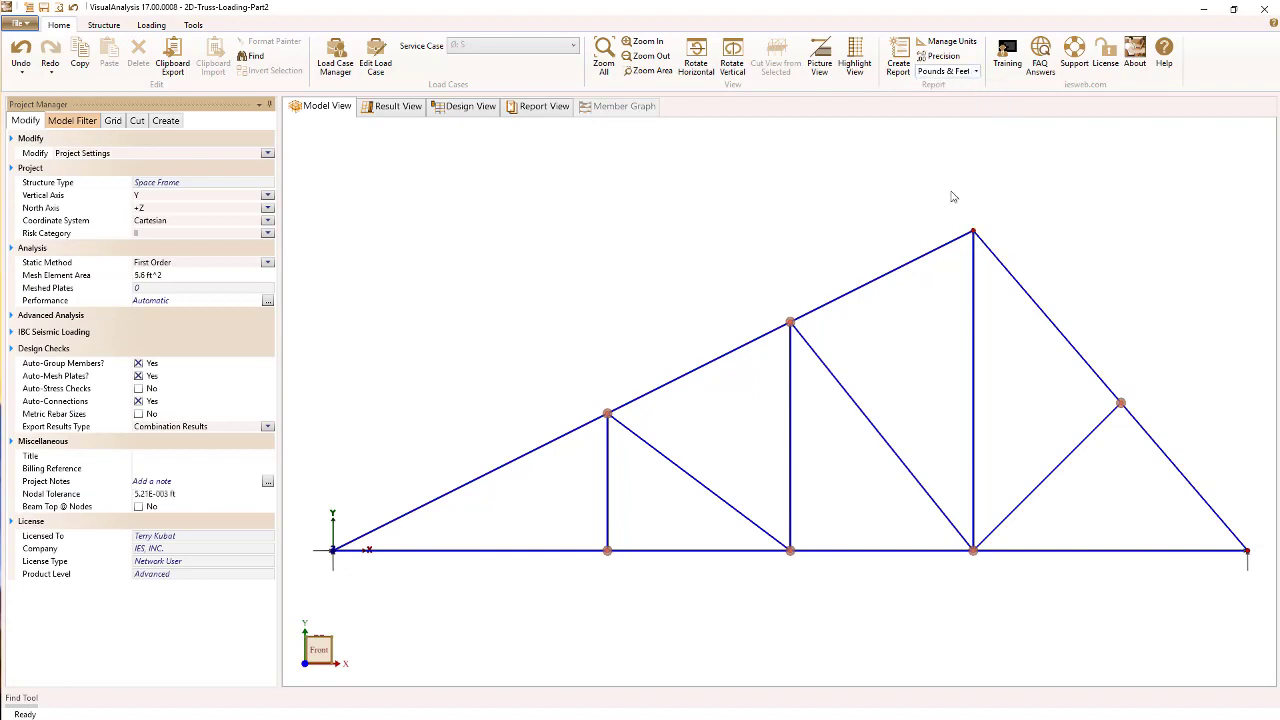
click(712, 369)
Apply a uniform -45 lb/ft member load to left top chord V001 in snow case S
right_click(710, 365)
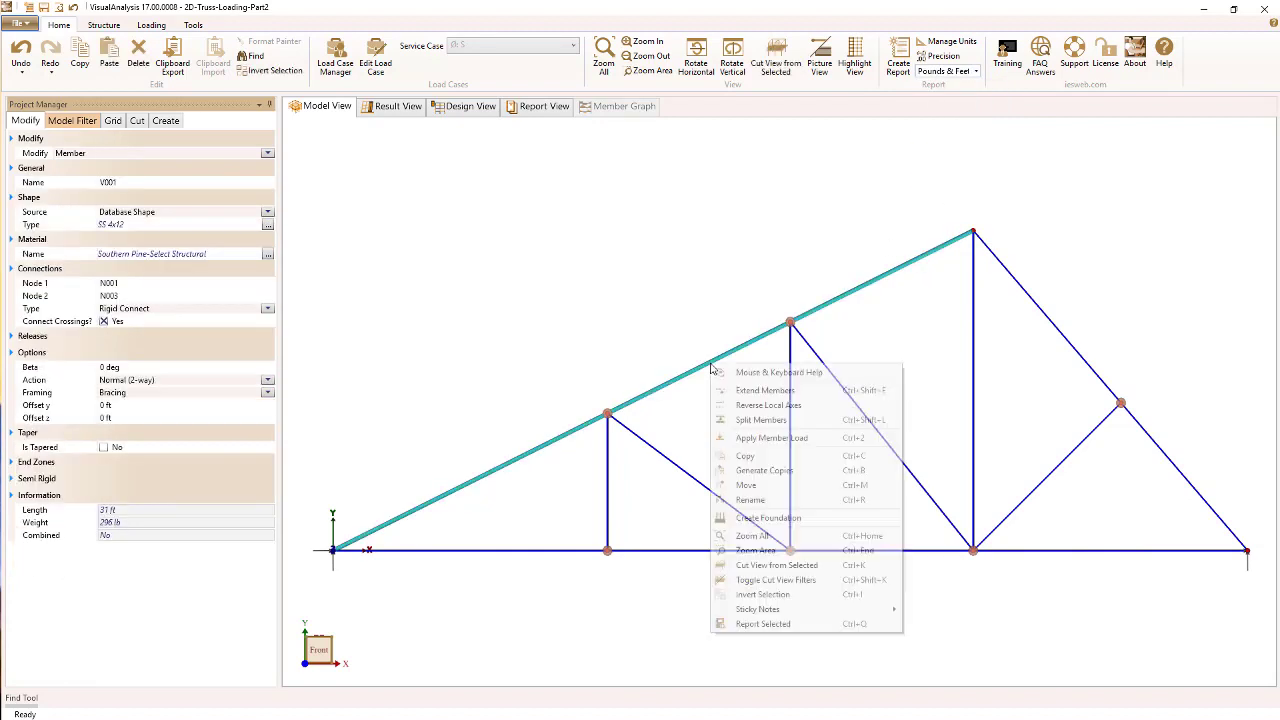
click(742, 439)
click(638, 369)
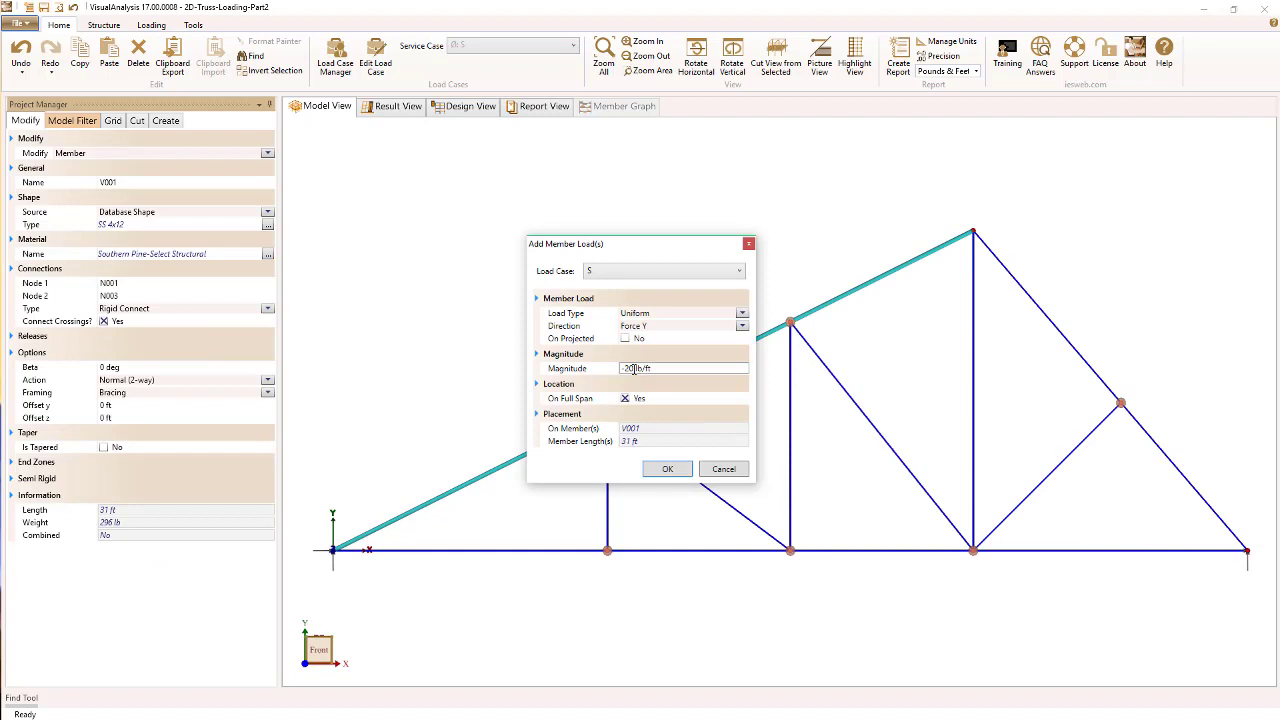
text(-45)
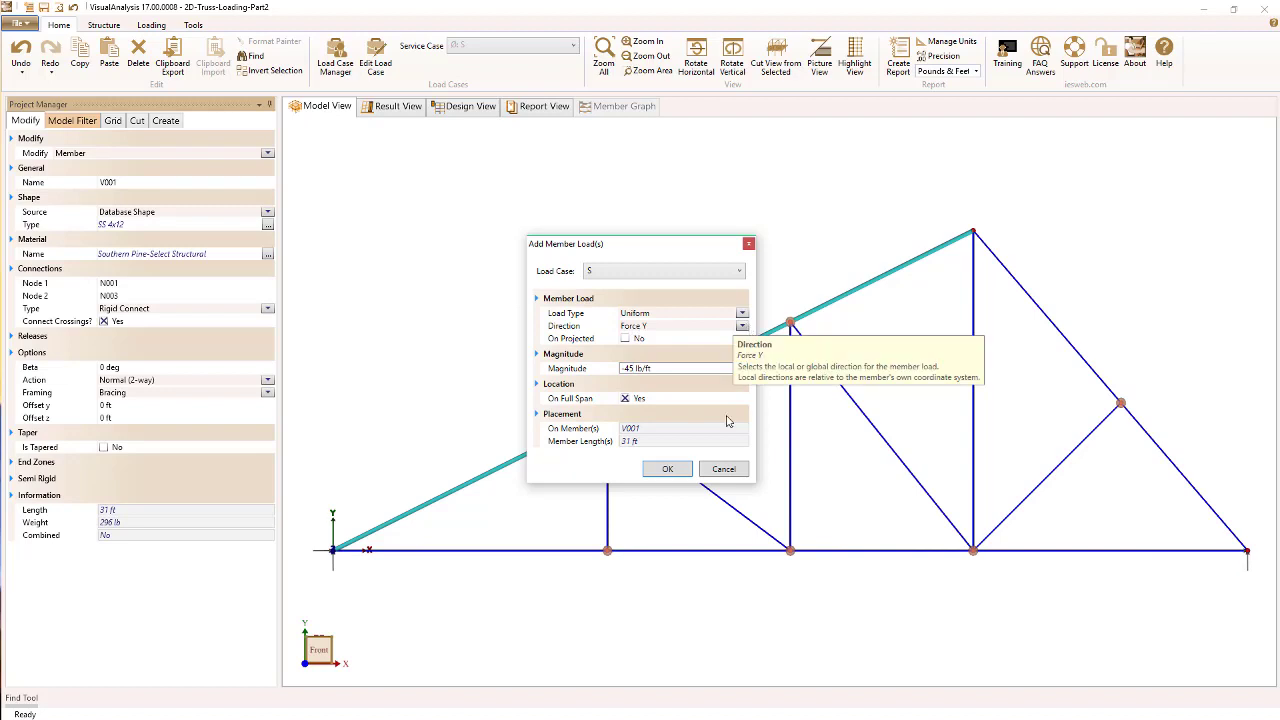
click(674, 469)
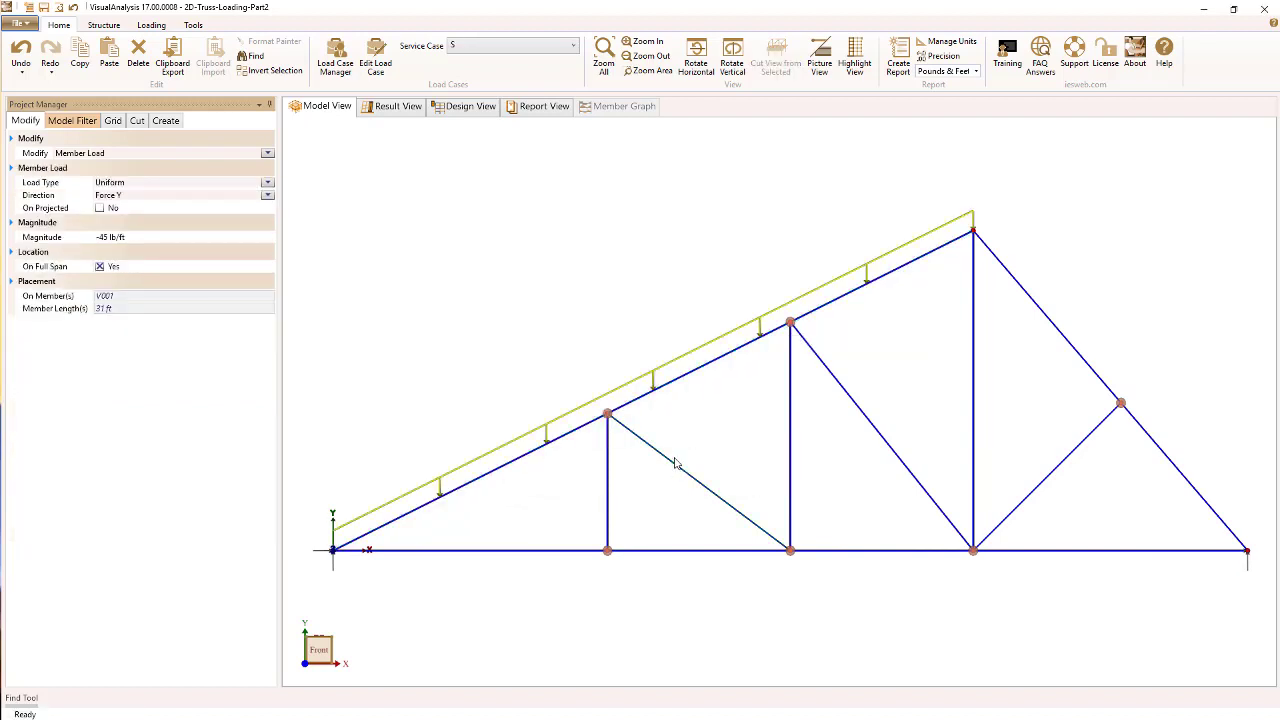
key(Escape)
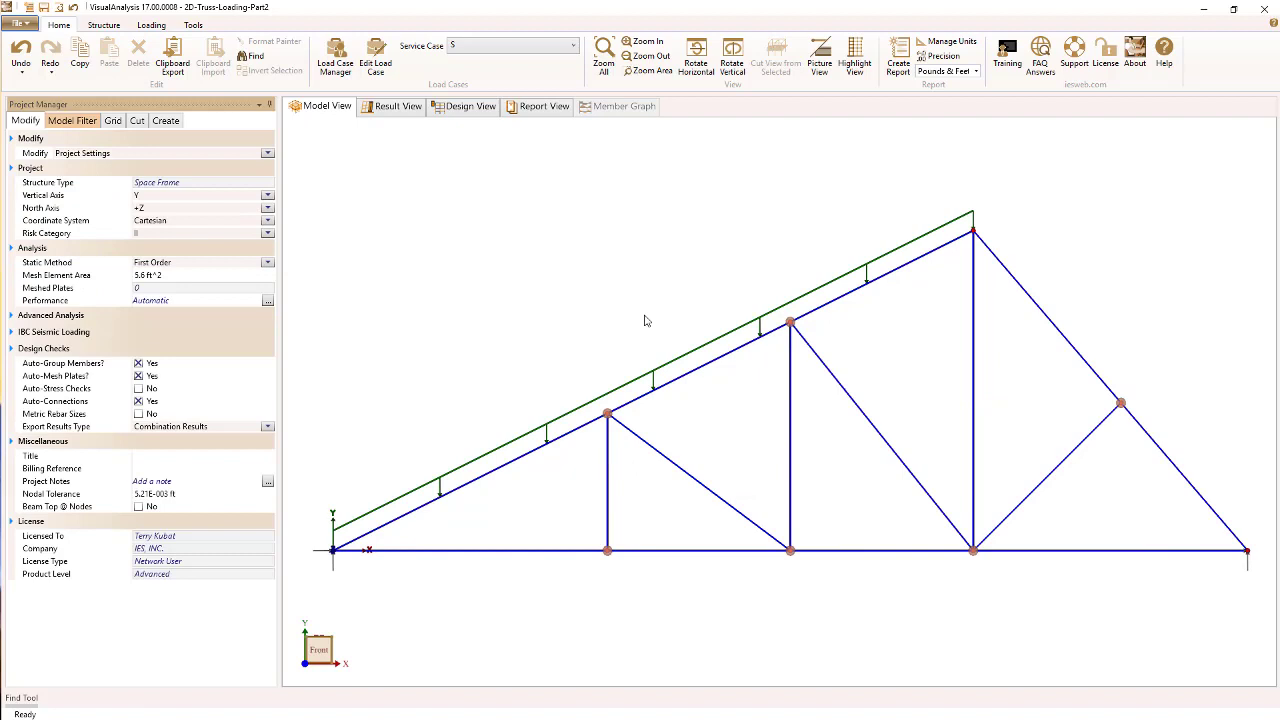
click(491, 47)
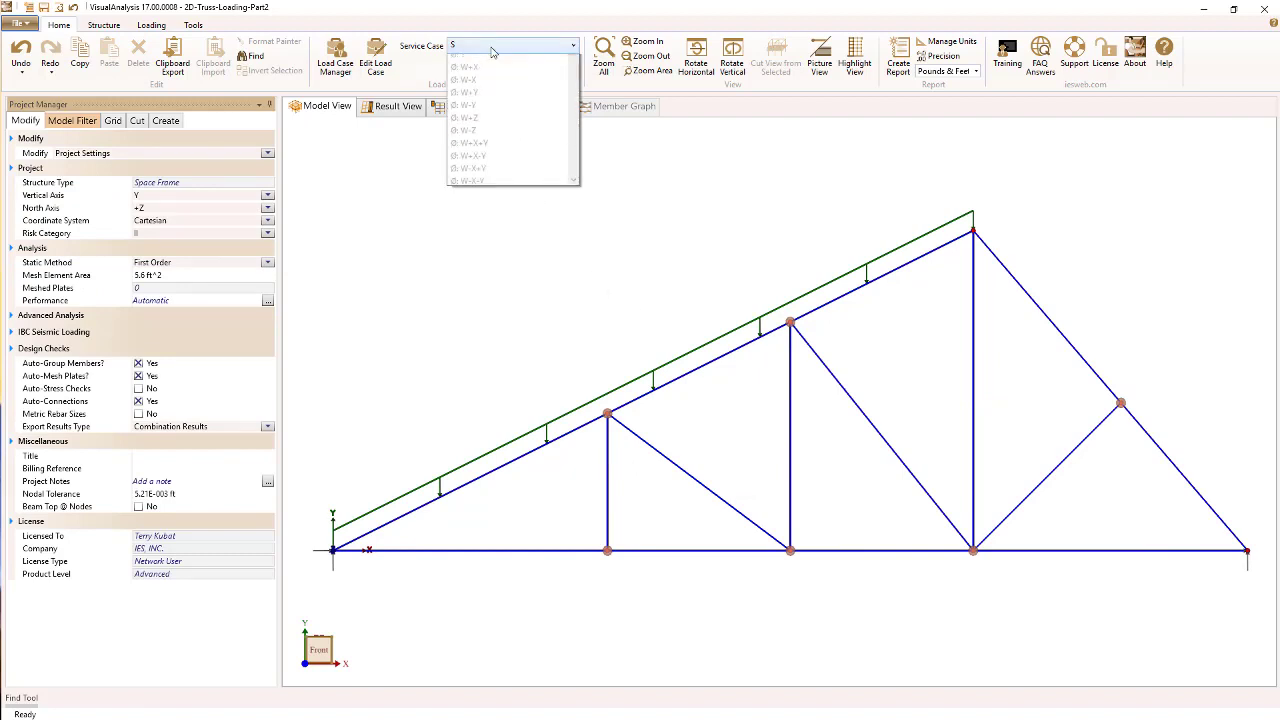
In live case L, add a 1000 lb nodal load at bottom-chord node N004
click(489, 76)
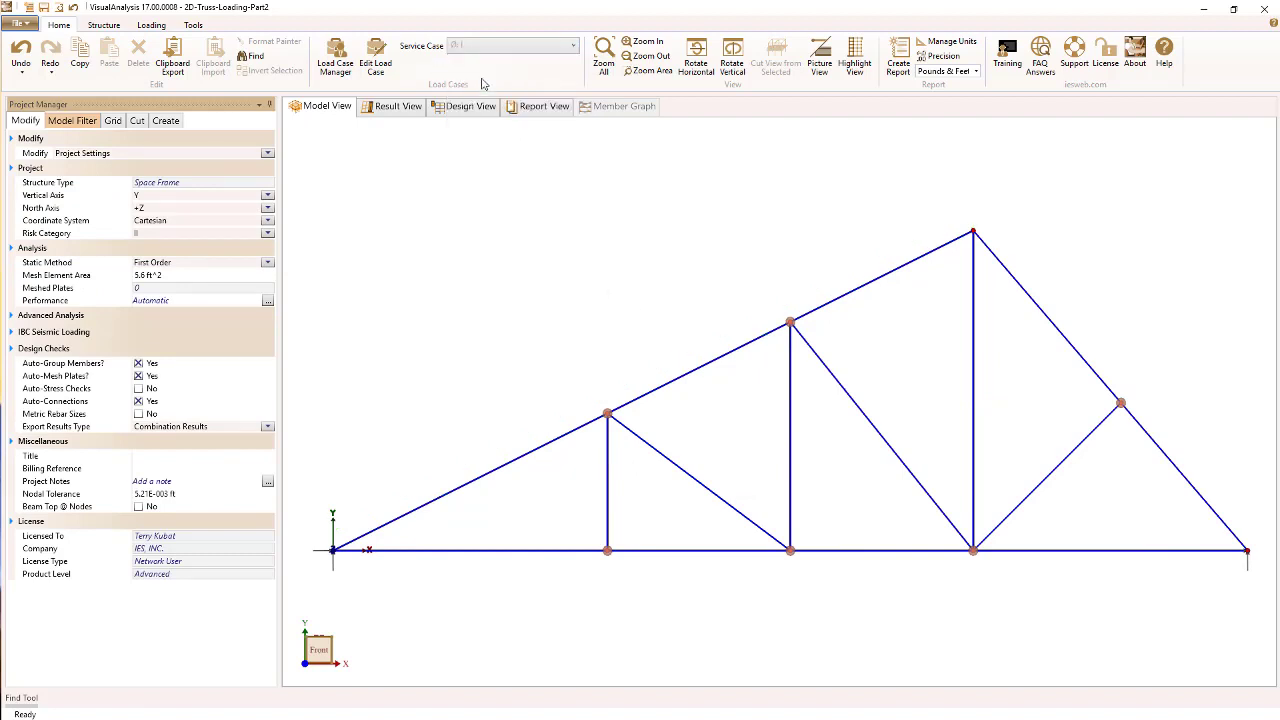
click(973, 551)
right_click(973, 551)
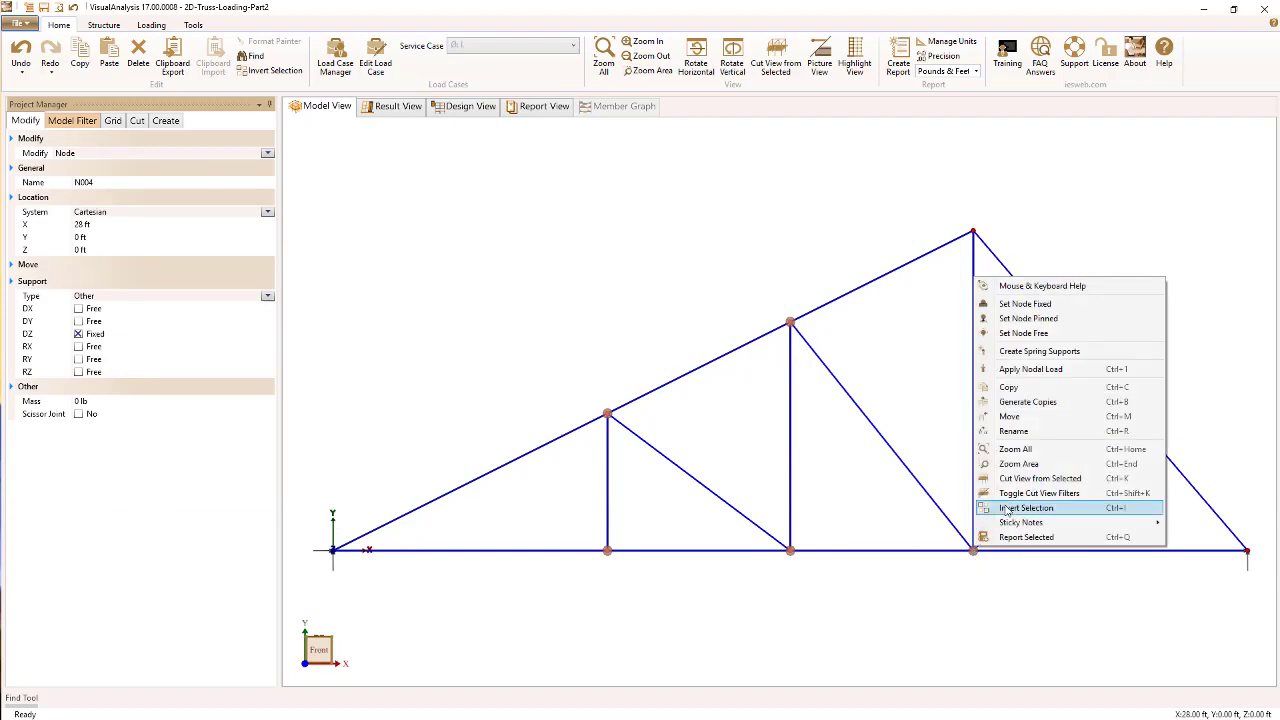
click(1030, 369)
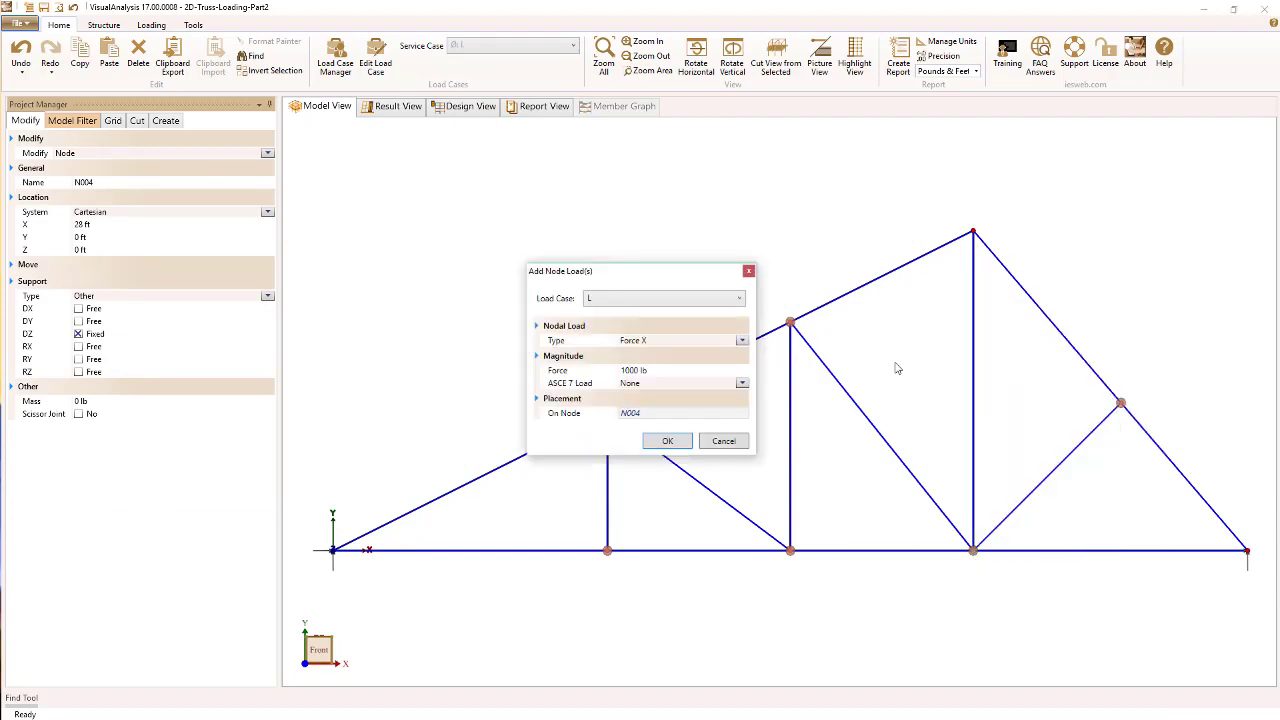
click(633, 370)
click(667, 441)
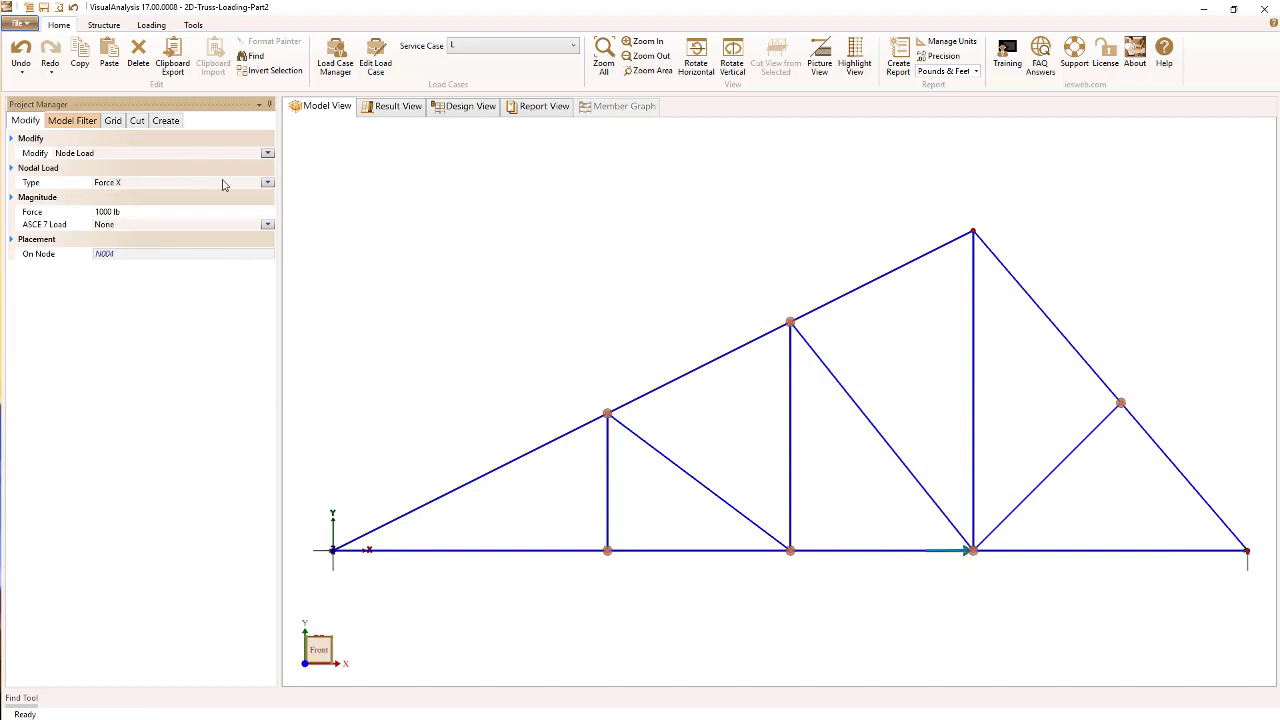
Make the N004 nodal load act as Force Y with a value of -1000 lb
click(267, 183)
click(175, 214)
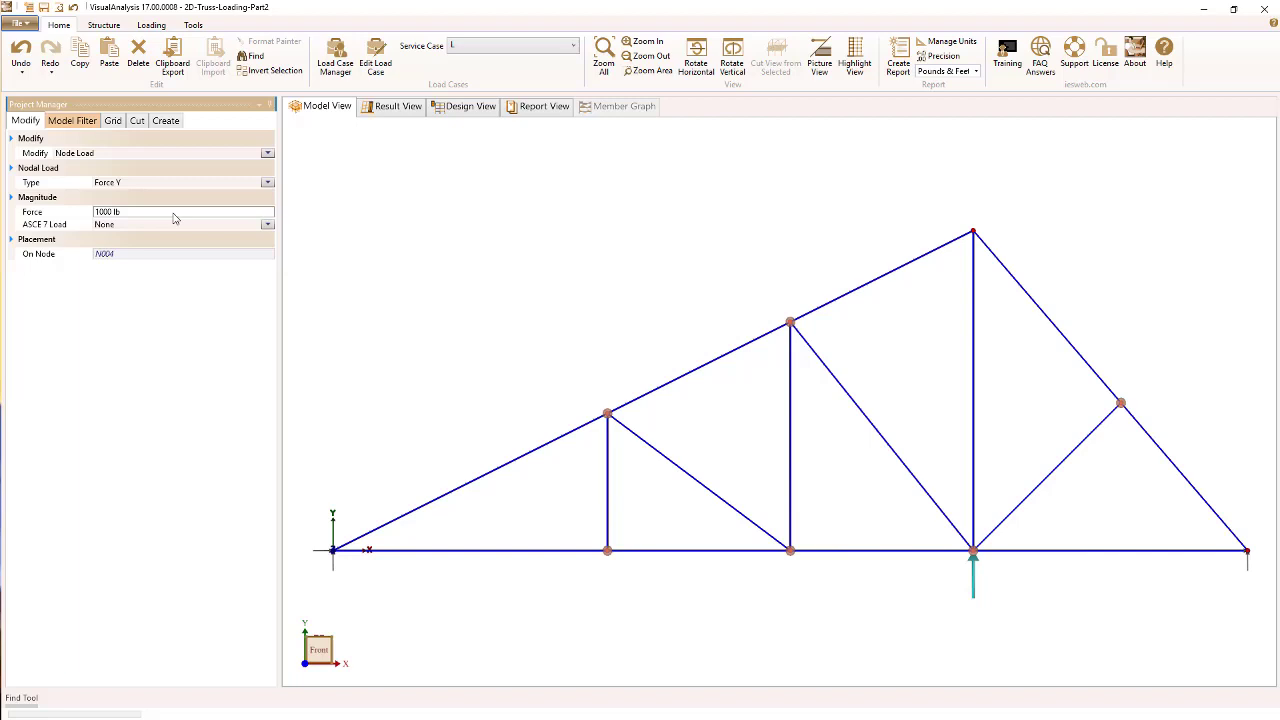
click(173, 214)
click(97, 212)
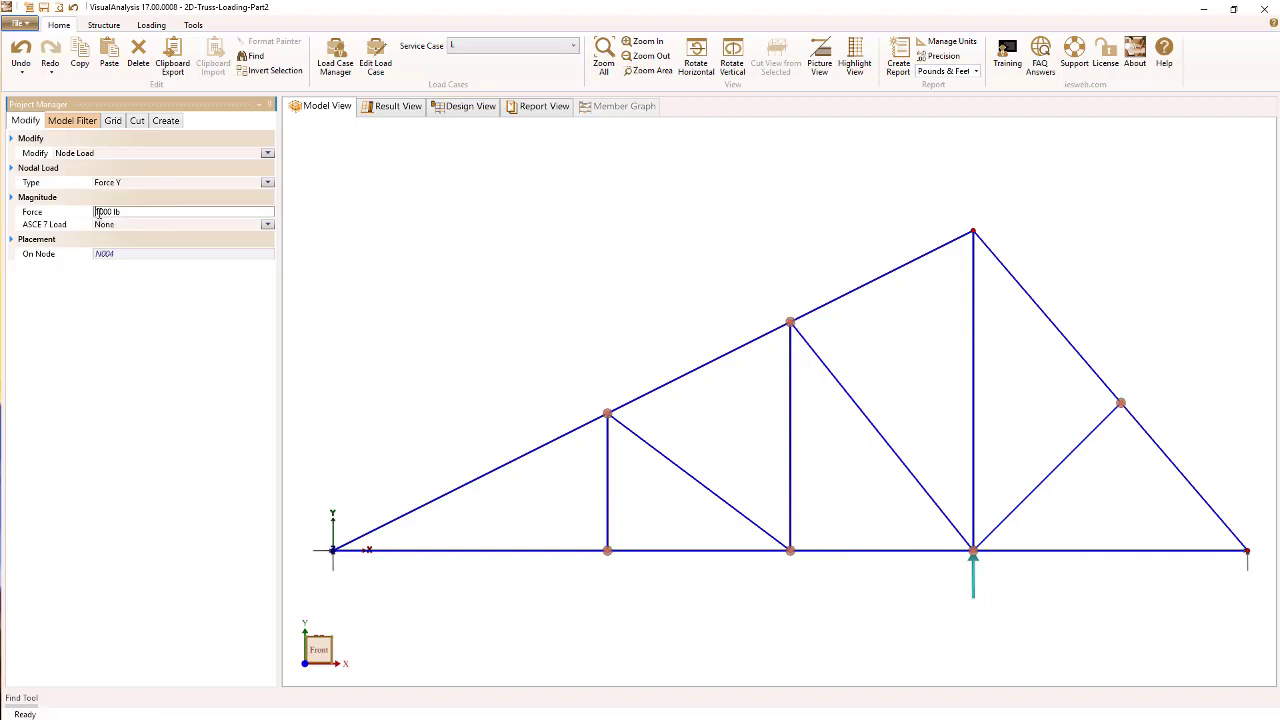
text(-)
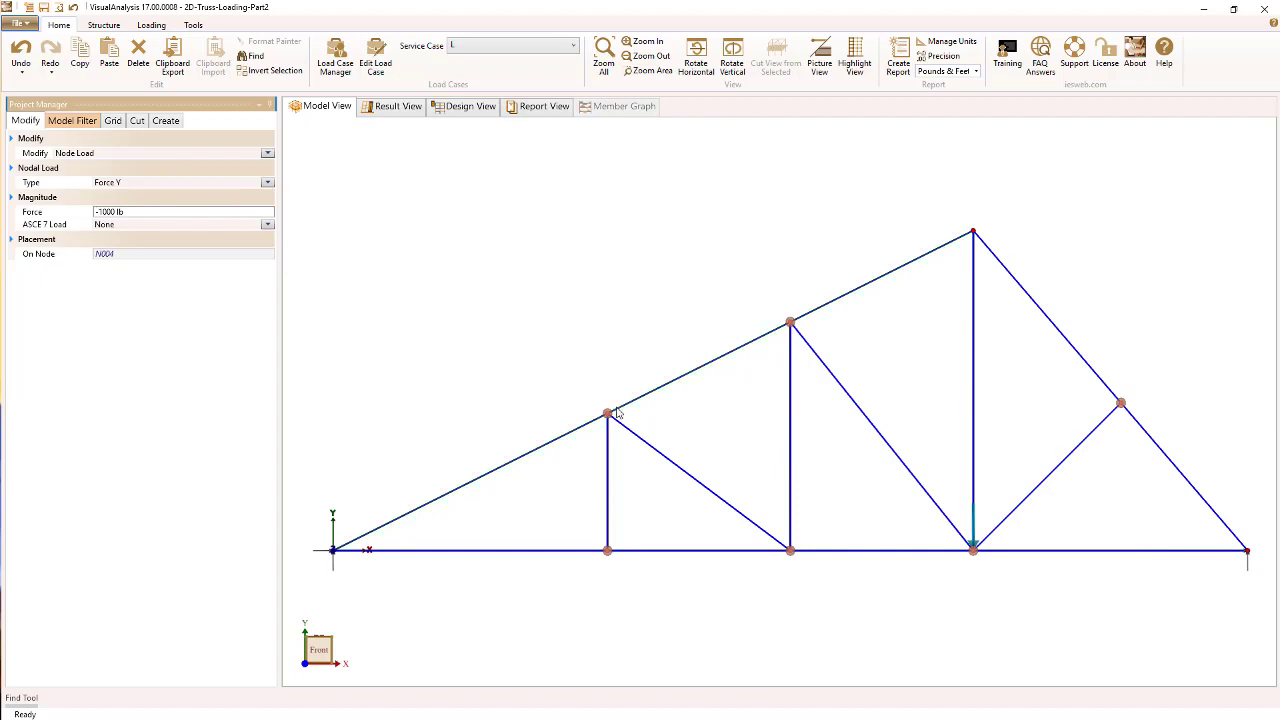
Create a custom factored combination with factors of 1 on D, L and S
click(334, 51)
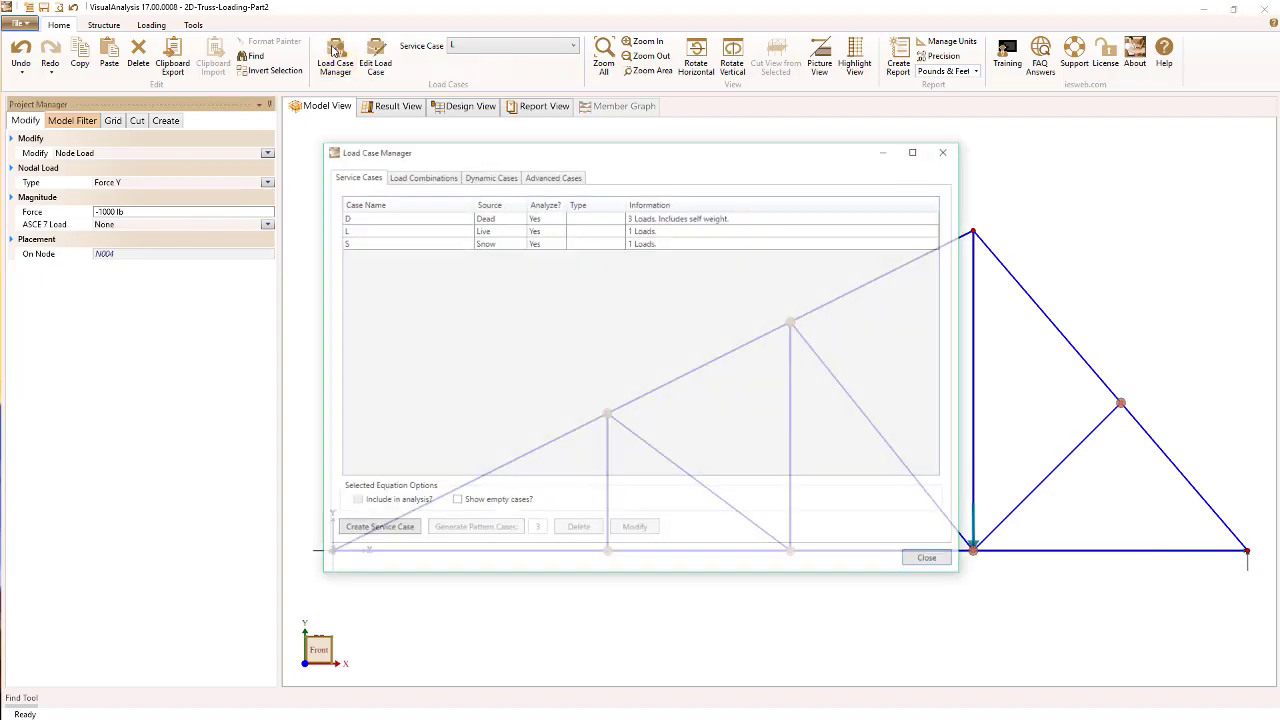
click(418, 177)
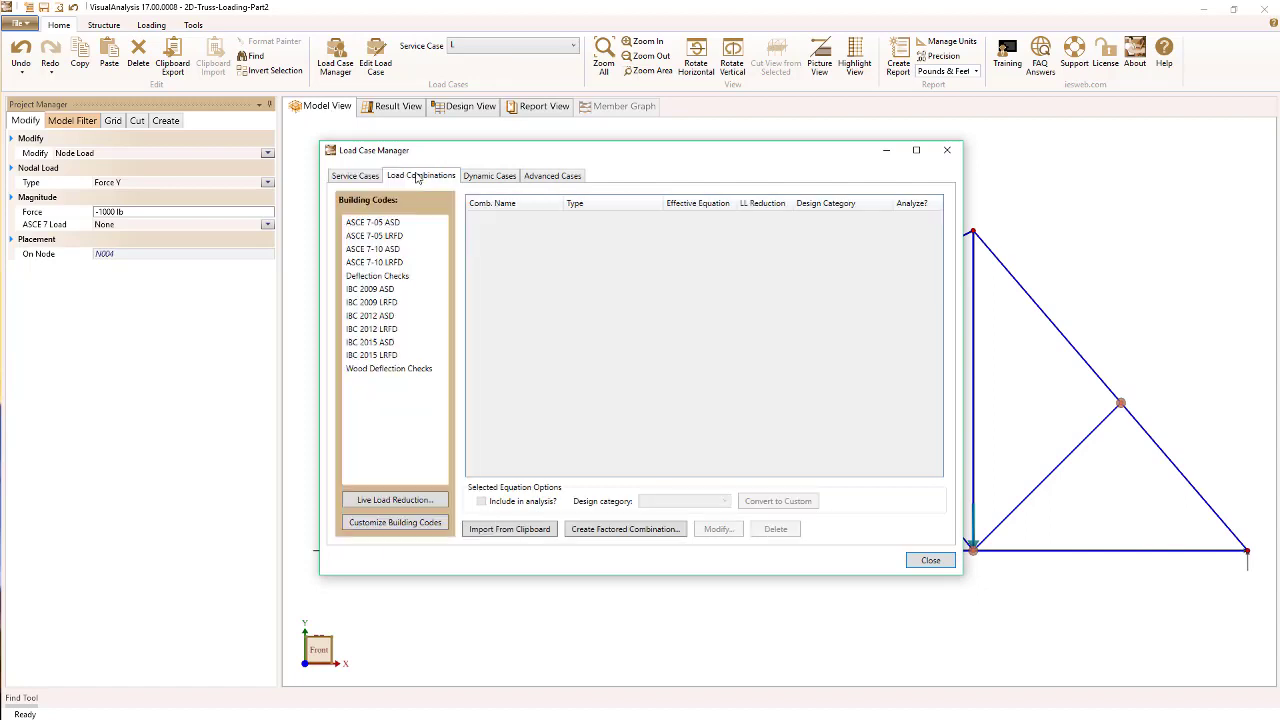
click(619, 529)
click(541, 304)
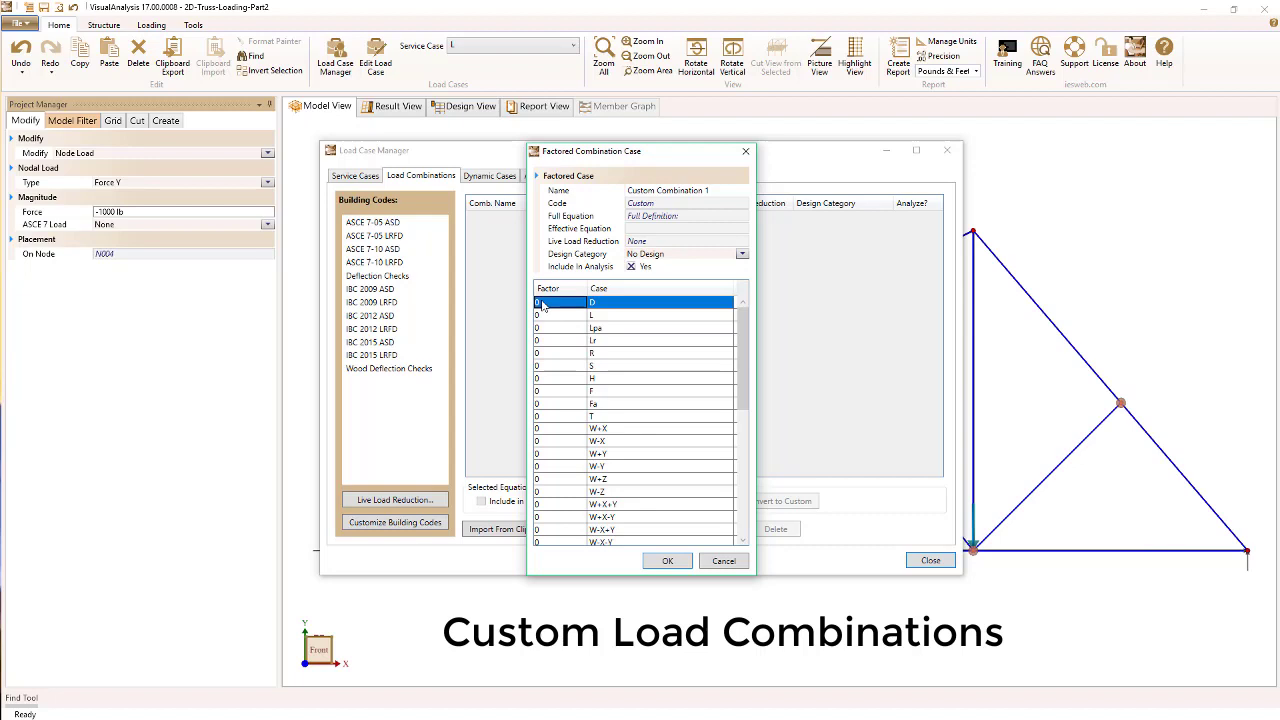
text(1)
key(Return)
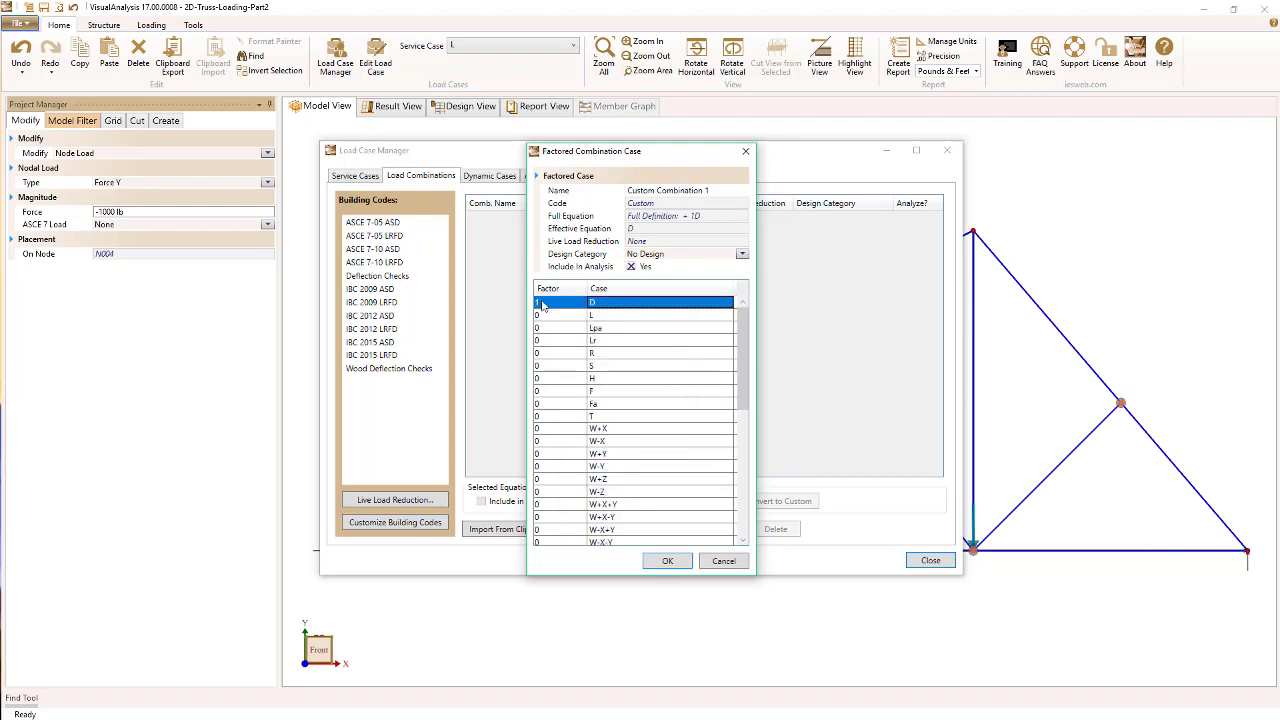
click(540, 316)
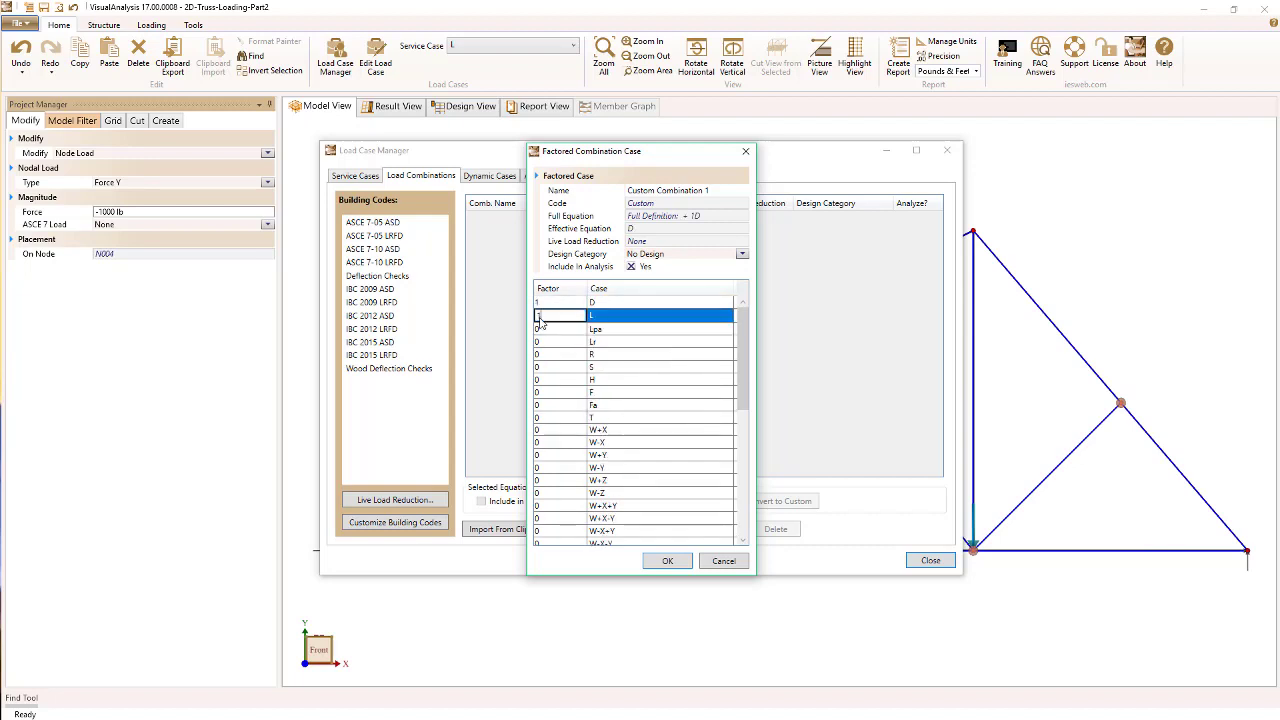
text(1)
click(546, 368)
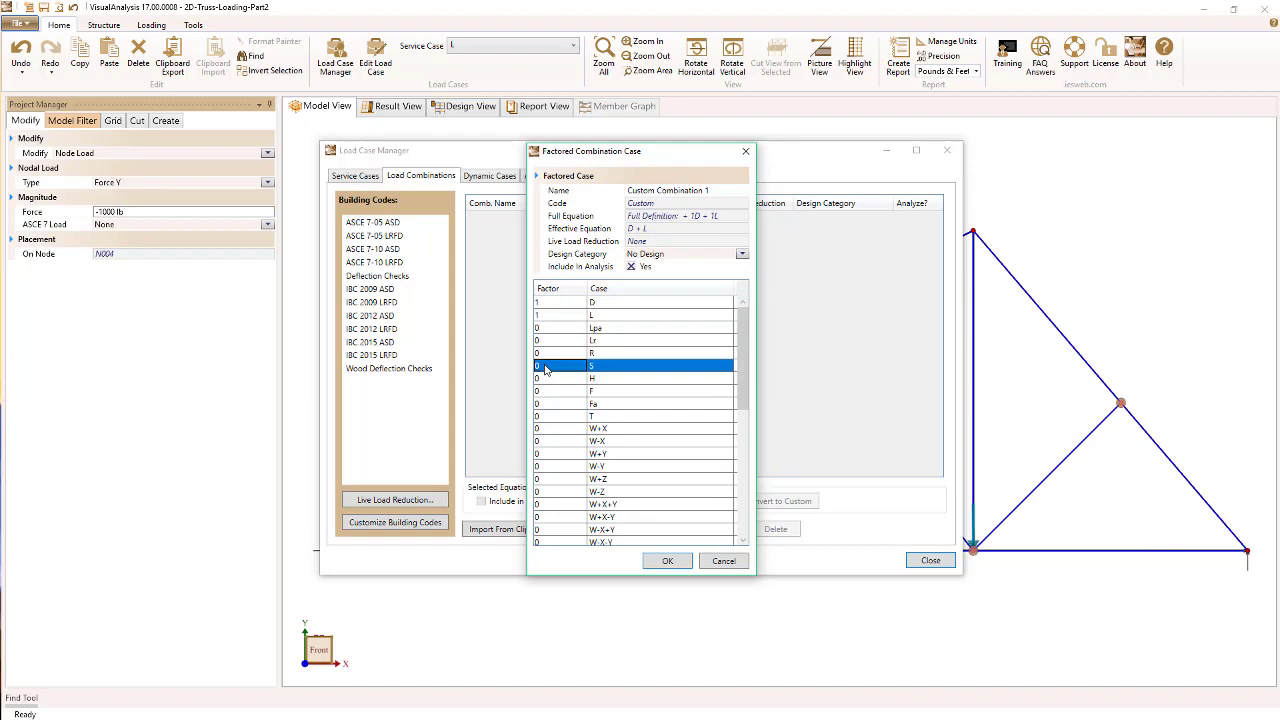
text(1)
Name the combination D+L+S, set design category Allowable (ASD), and confirm it
click(676, 191)
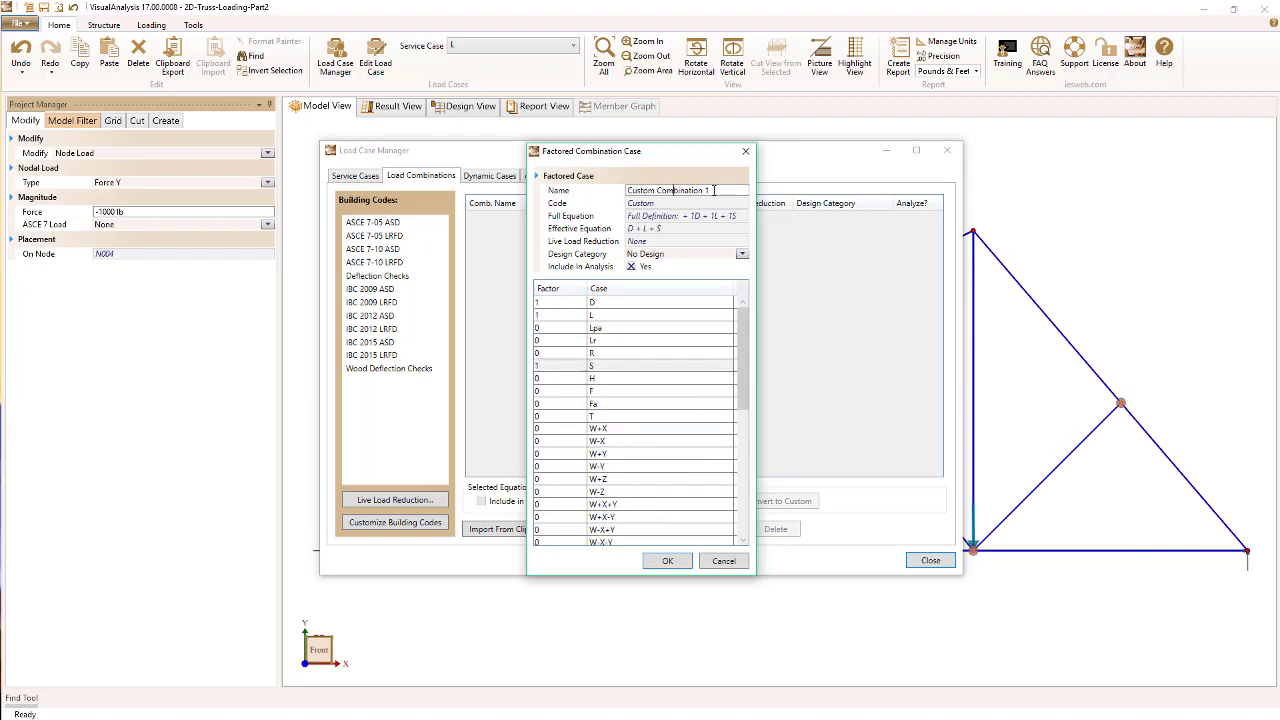
triple_click(643, 190)
text(D+L+S)
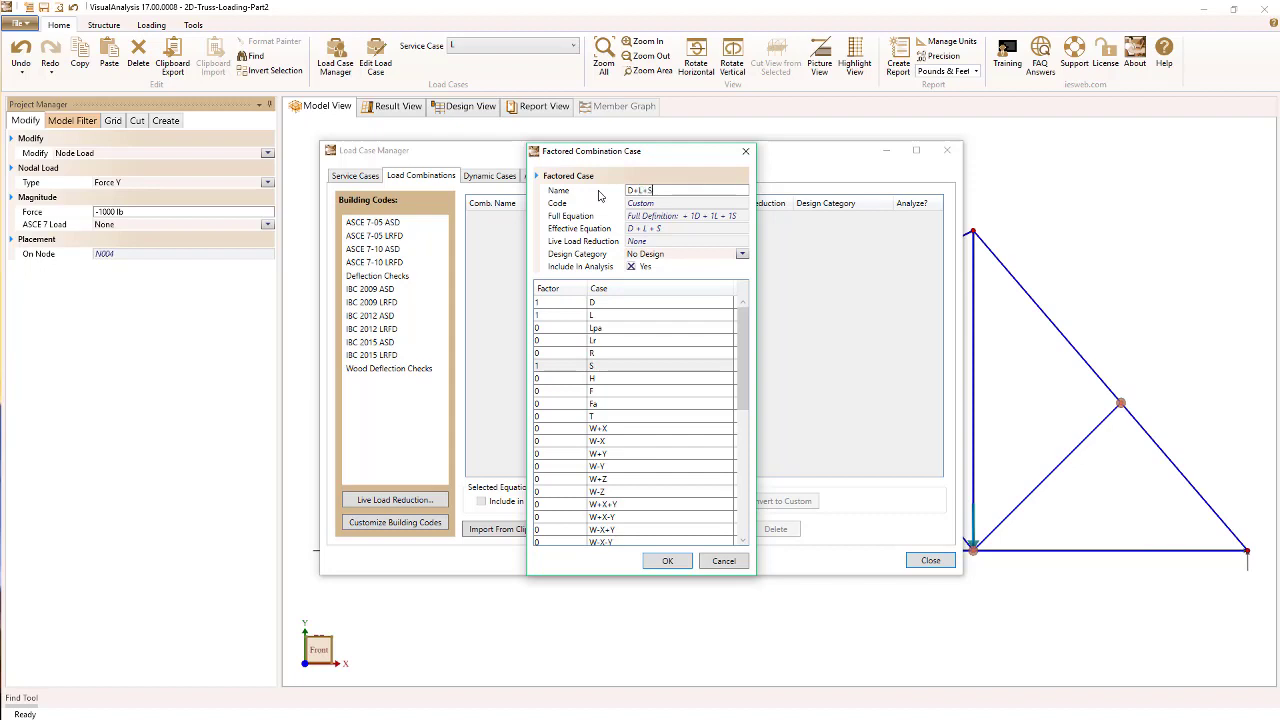
click(742, 254)
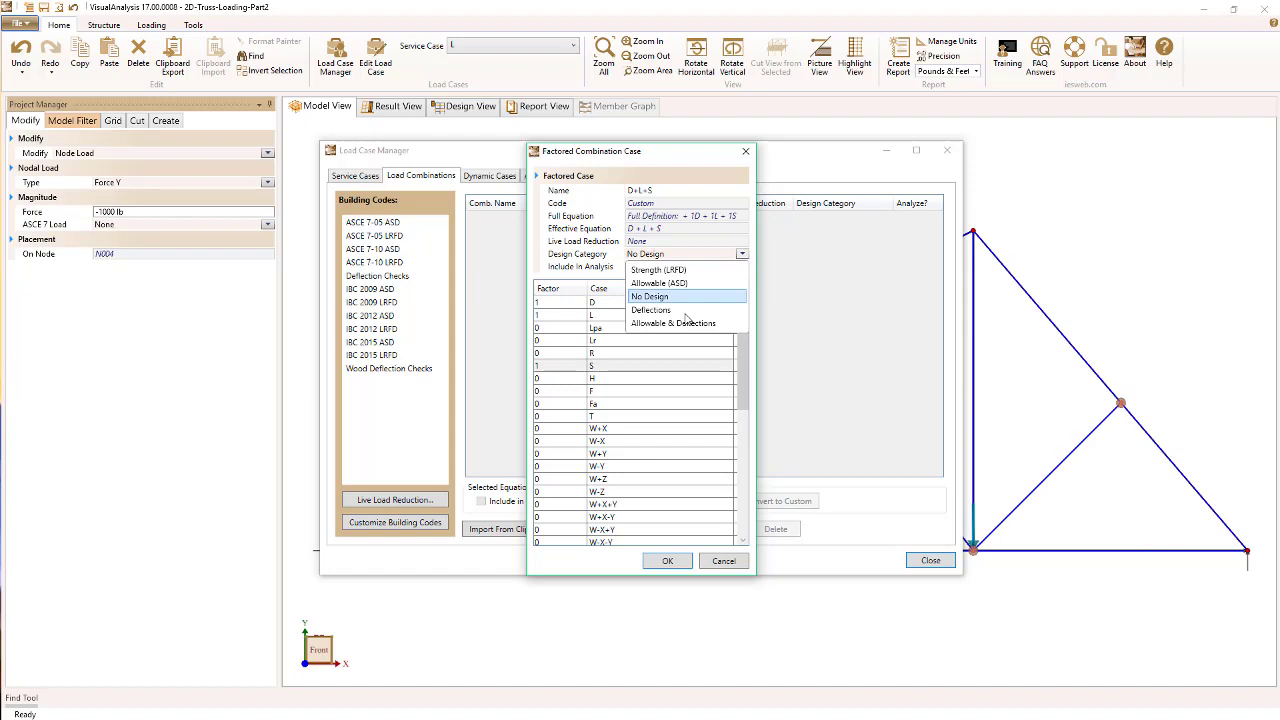
click(682, 283)
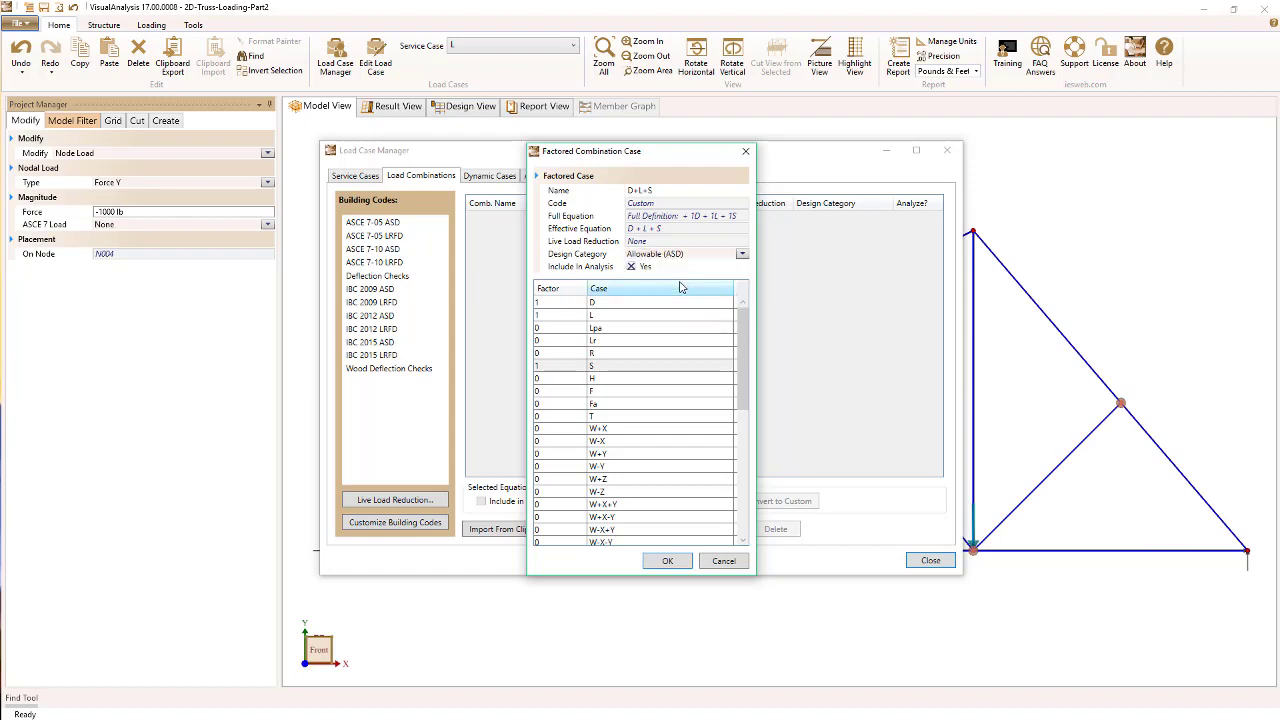
click(670, 563)
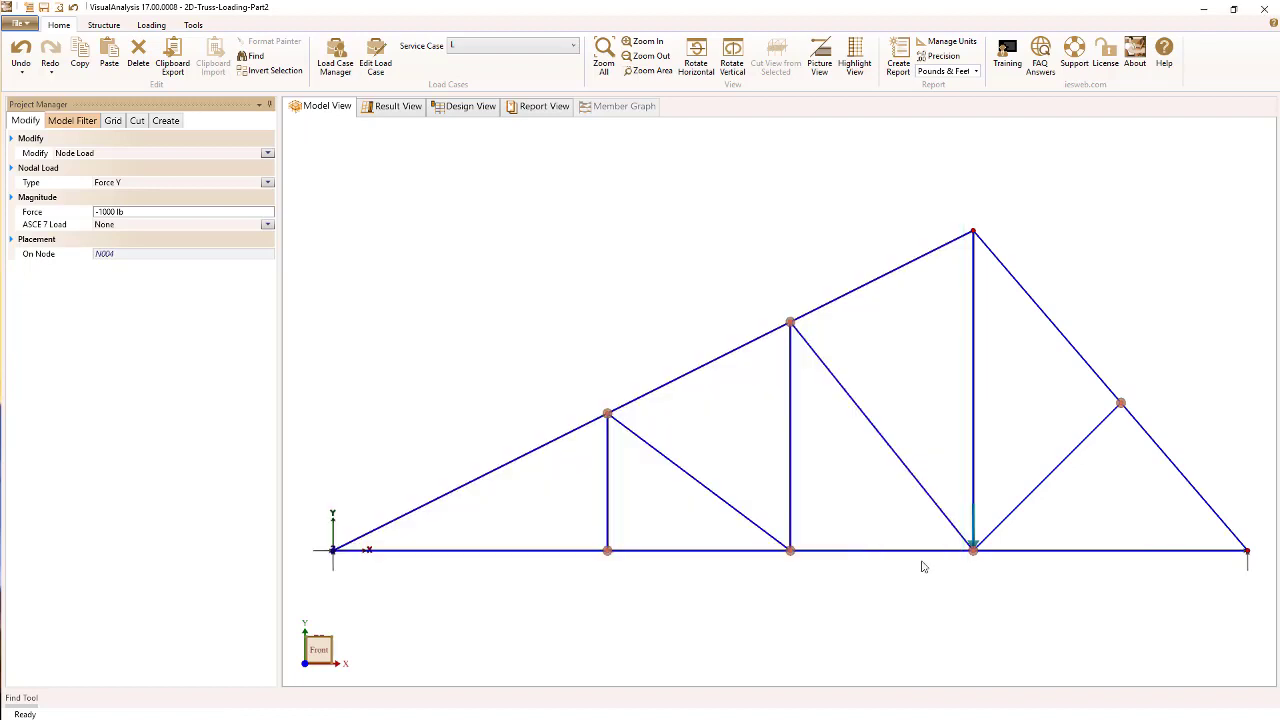
Display the D+L+S result case in Result View, then return to Model View
click(398, 107)
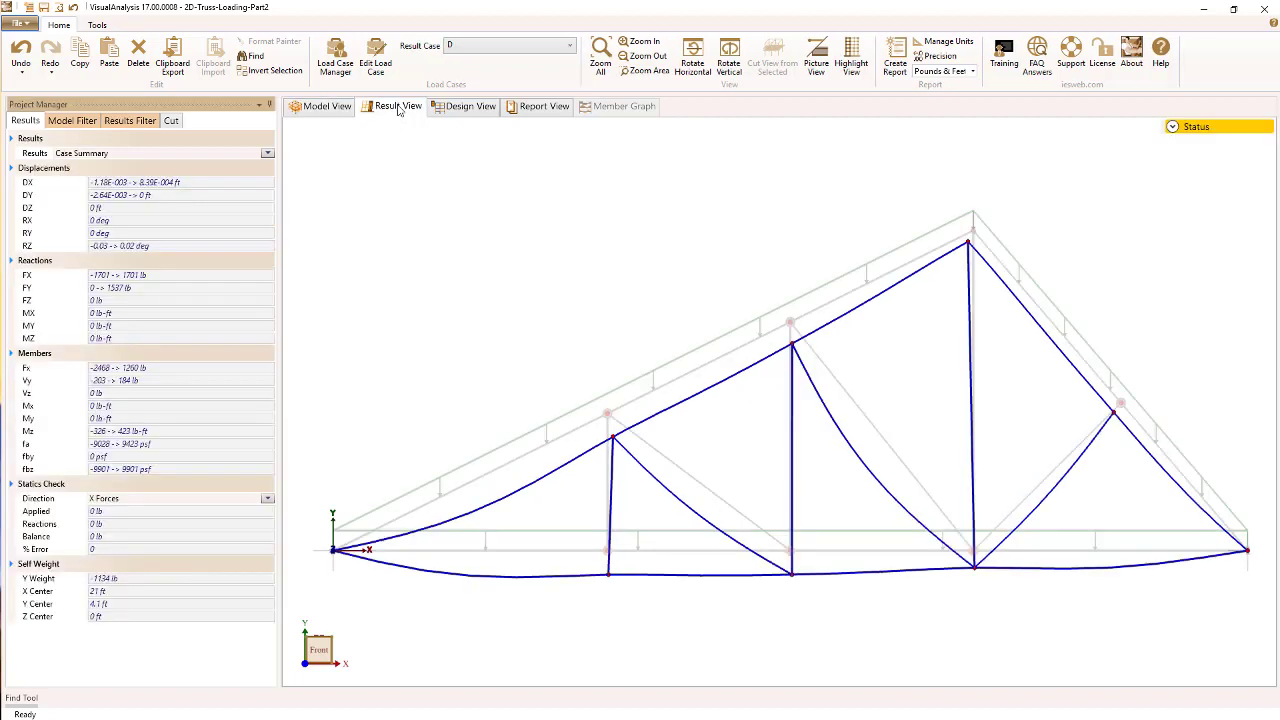
click(479, 47)
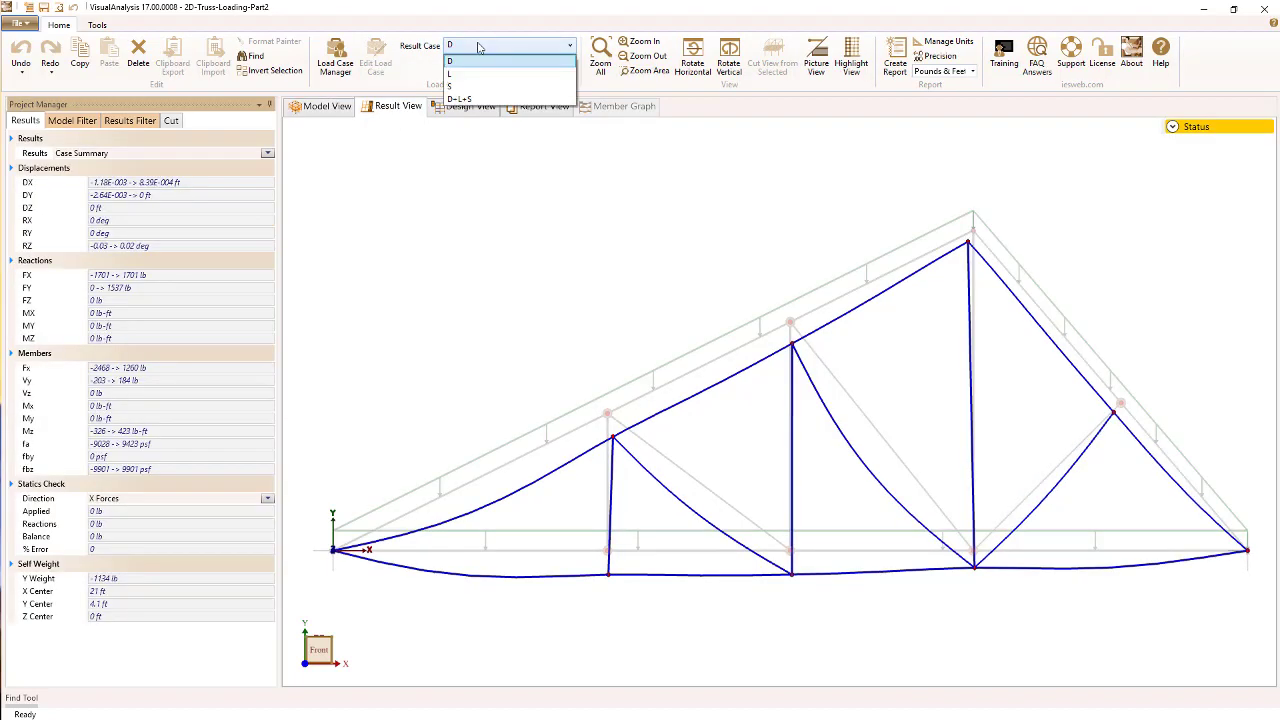
click(469, 100)
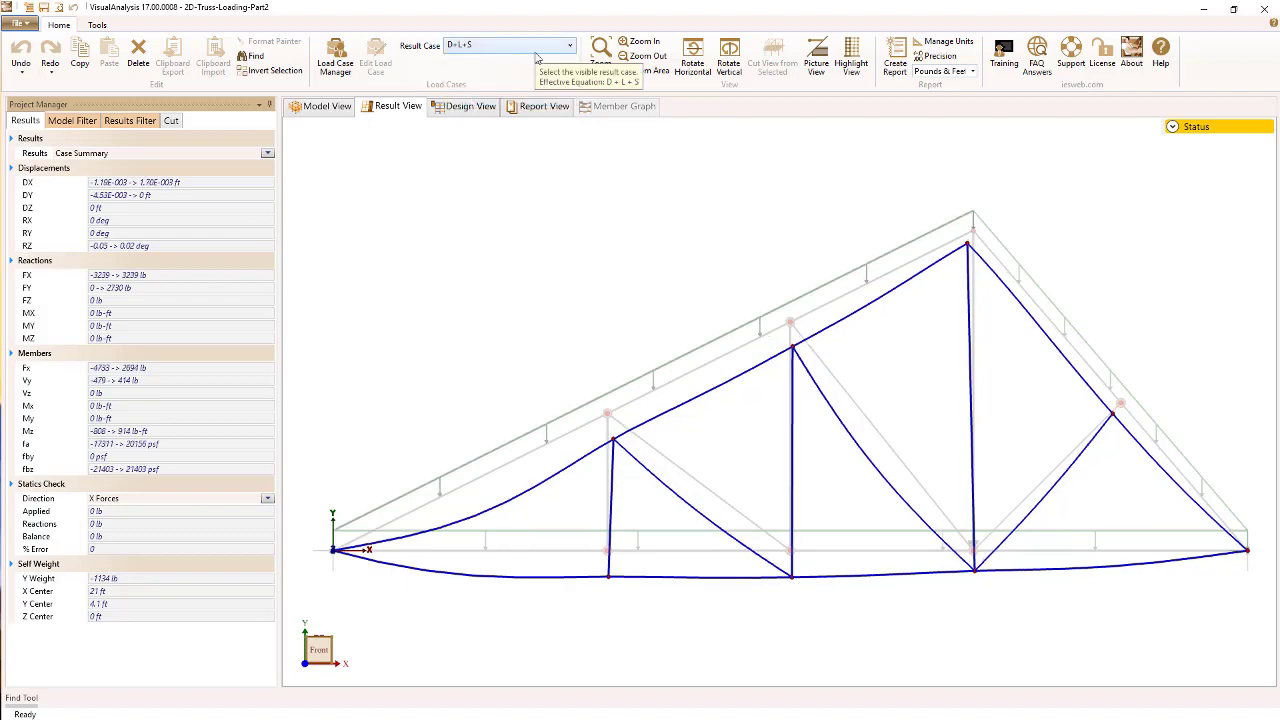
click(324, 108)
click(336, 62)
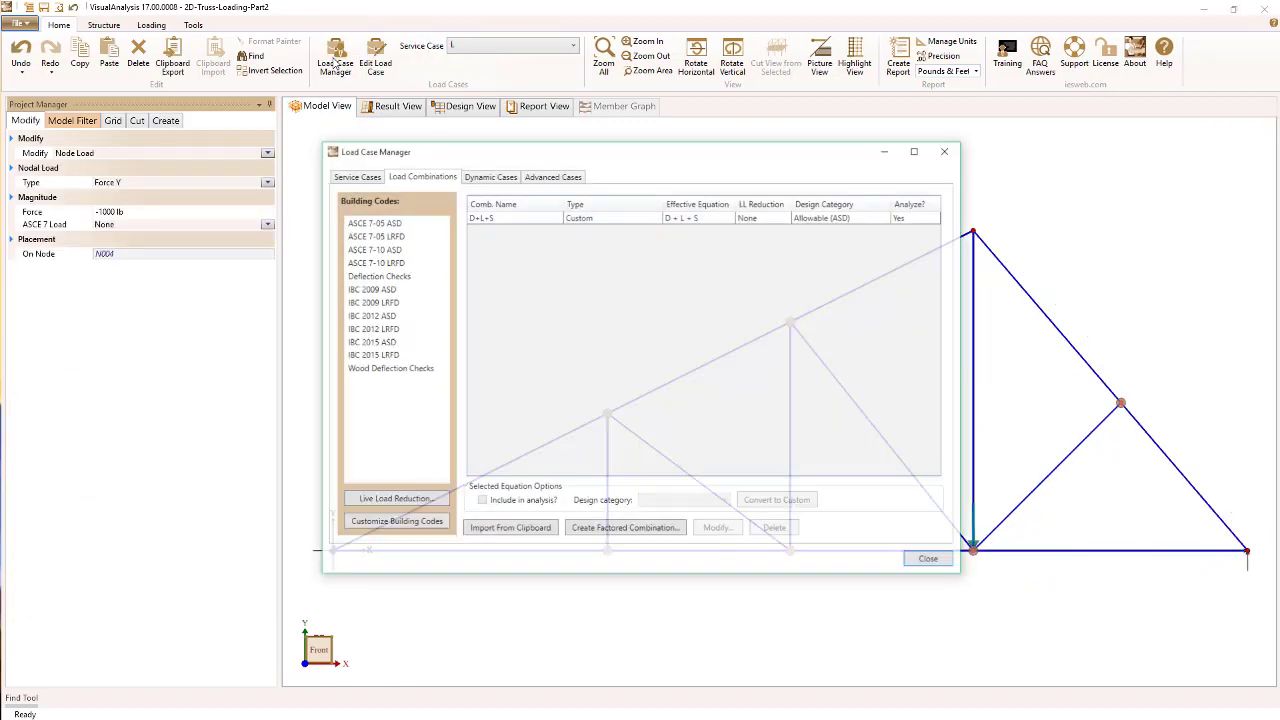
Generate the ASCE 7-05 ASD building-code combinations and close the Load Case Manager
click(386, 222)
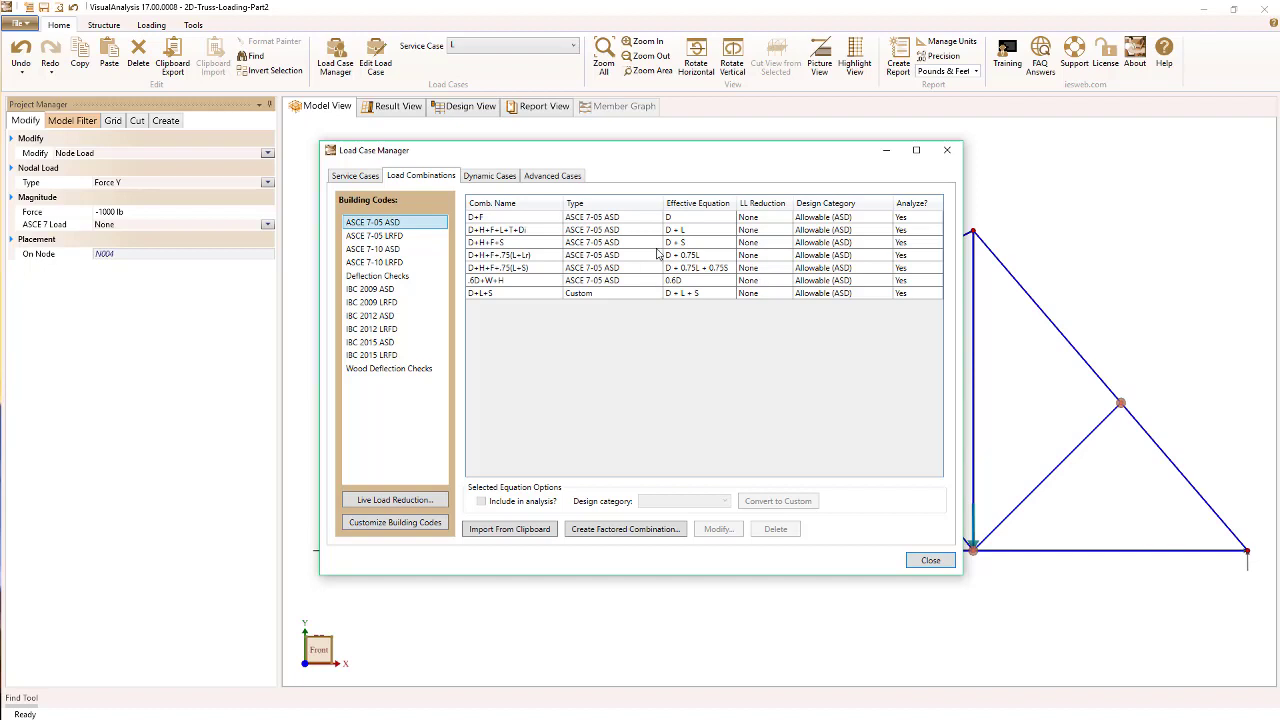
click(930, 560)
Under service case W+X, load apex node N003 with 1000 lb Force X, then review the load combinations
click(470, 50)
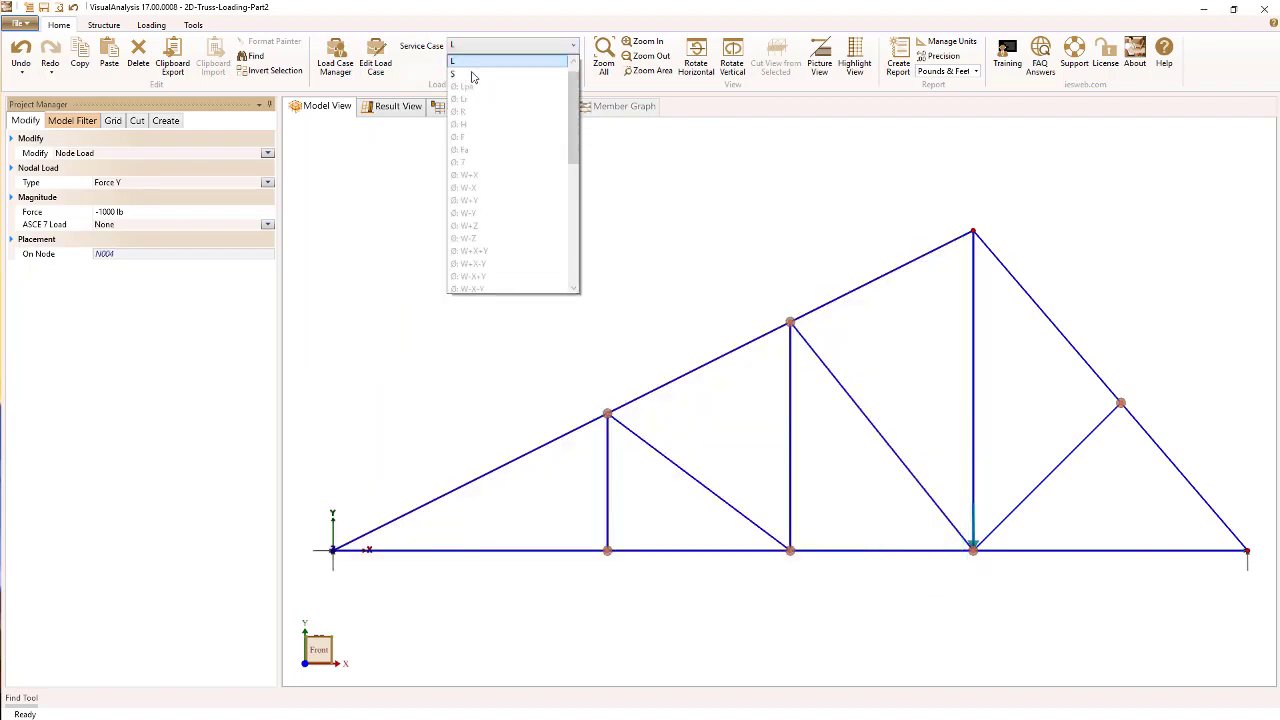
click(476, 182)
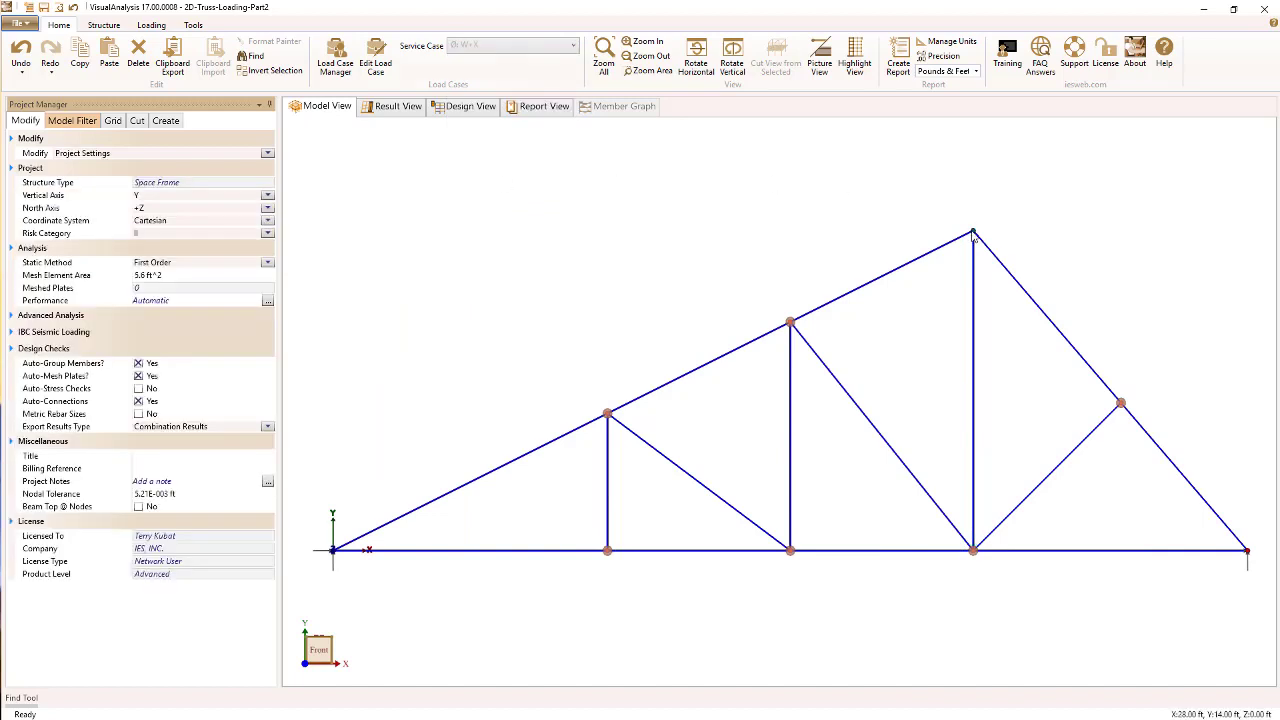
click(974, 233)
right_click(974, 236)
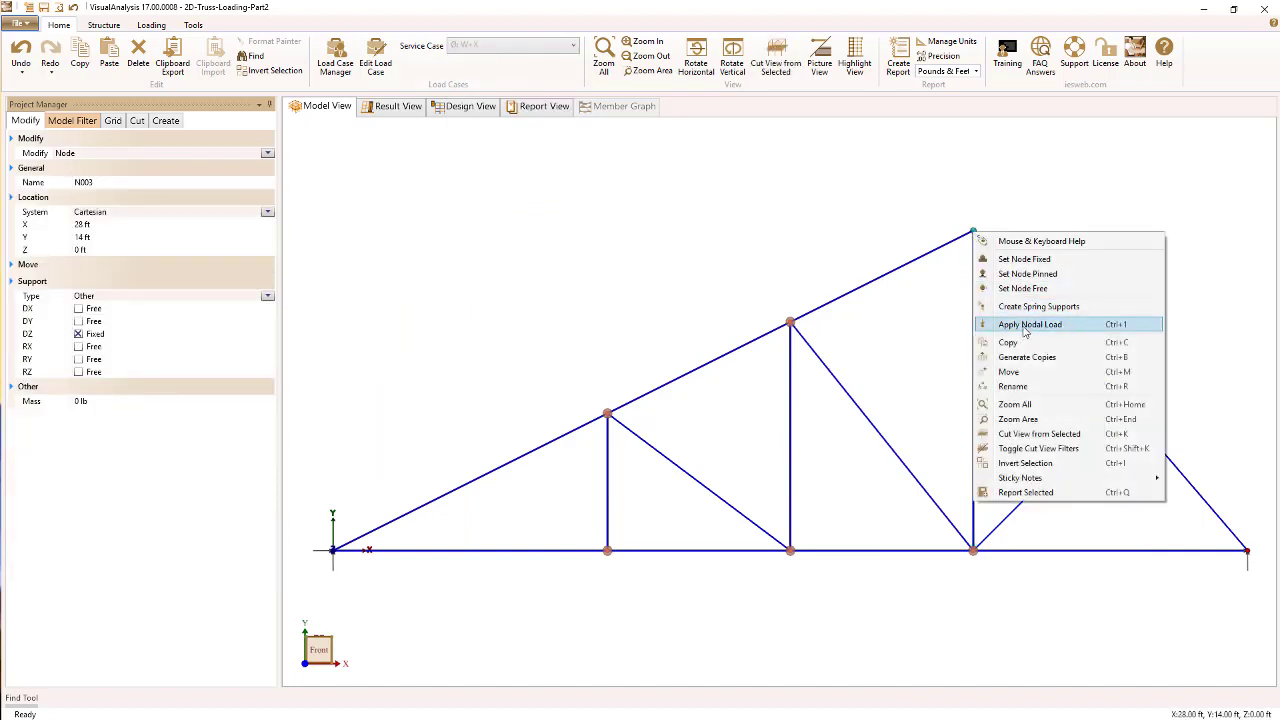
click(1030, 333)
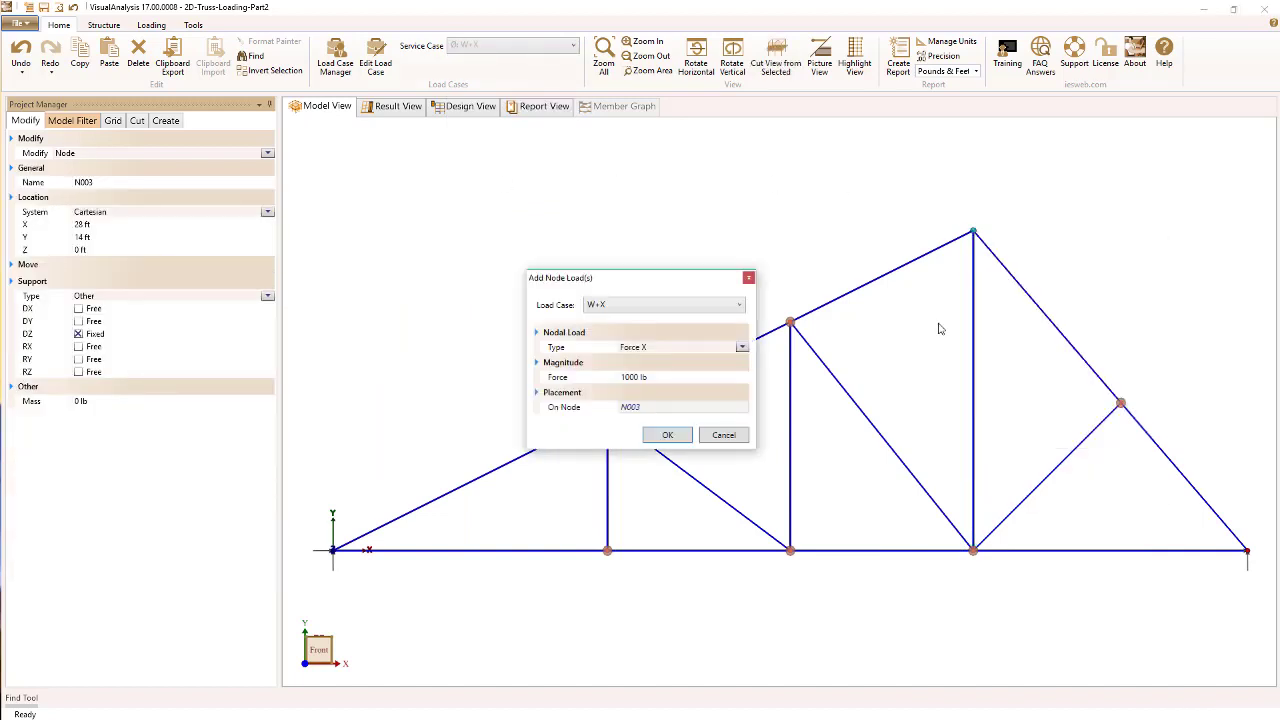
click(666, 438)
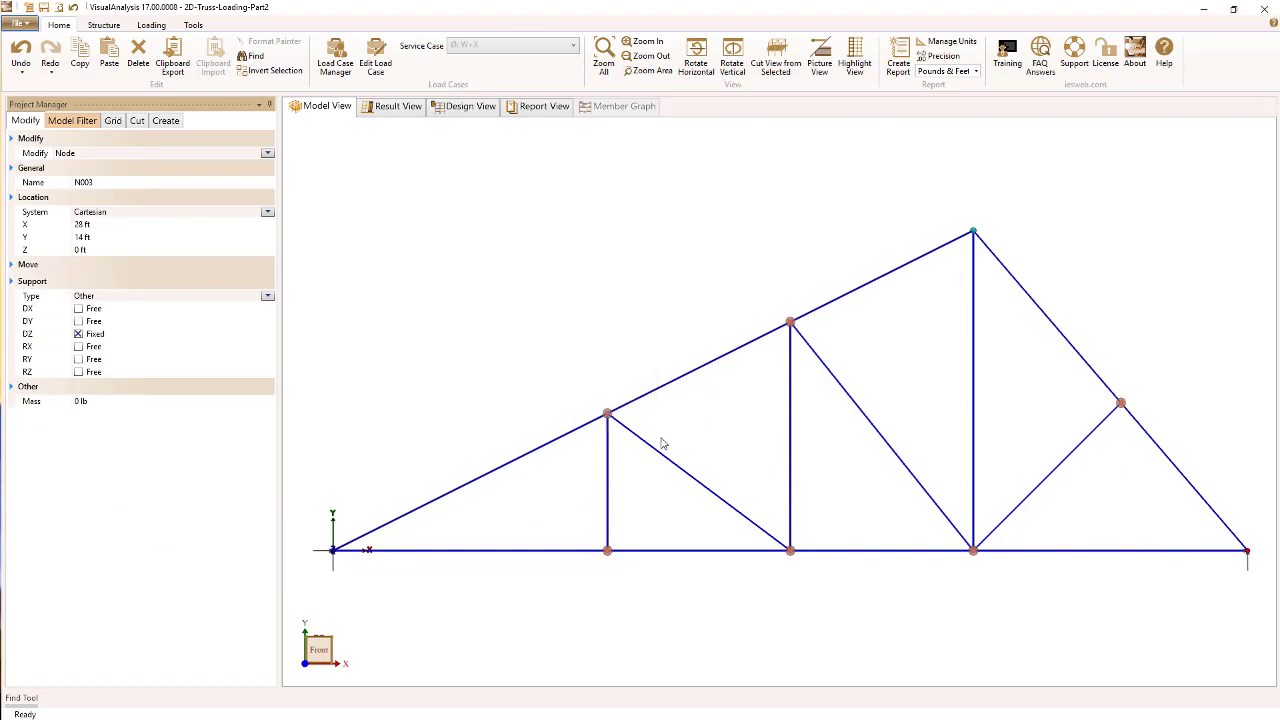
click(335, 58)
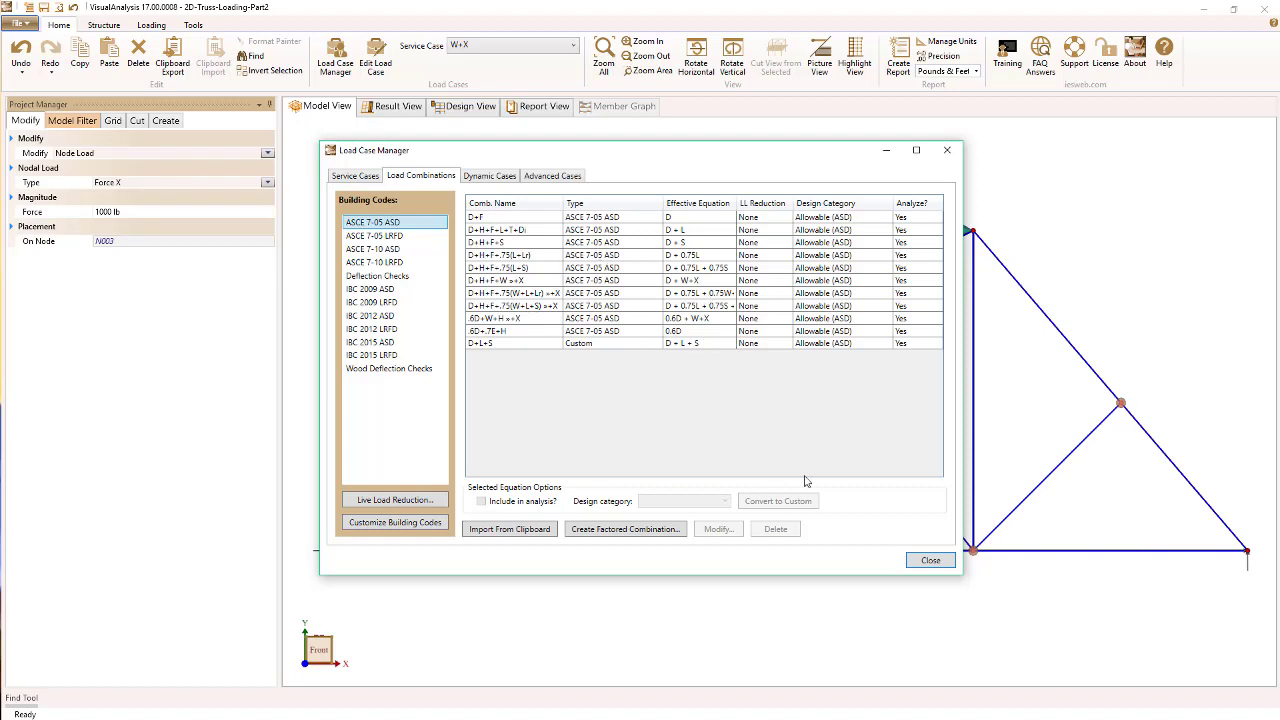
Close the Load Case Manager to return to the truss with its N003 wind load
click(930, 561)
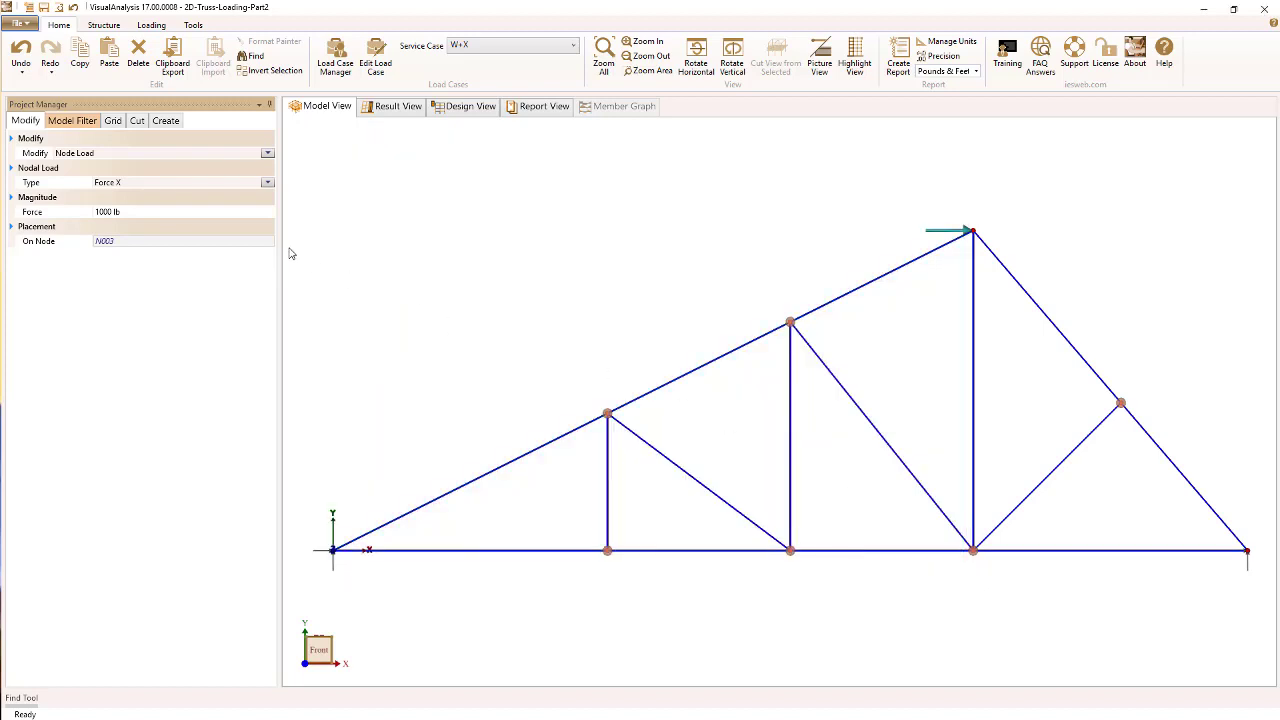